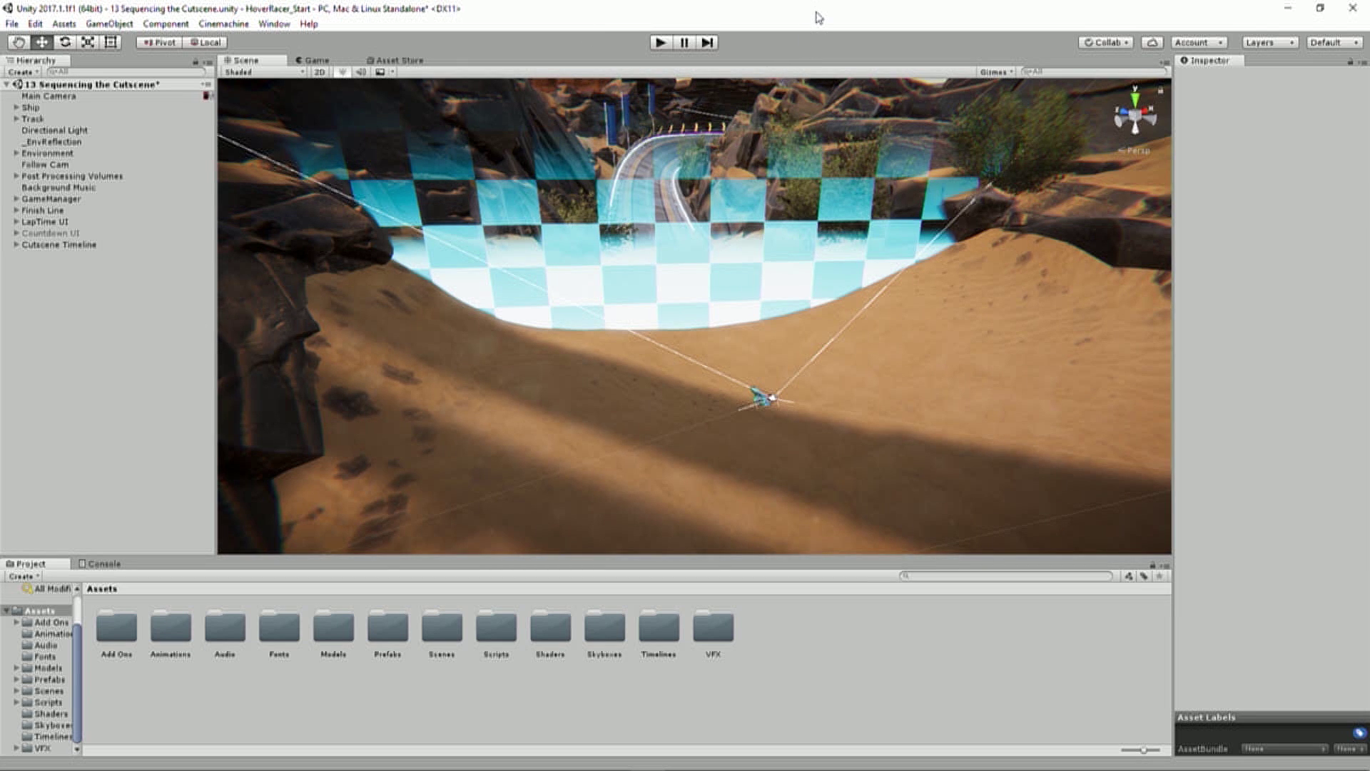
- Dock the Inspector under the Scene view, float the Game view, then revert to the Default layout
key(alt)
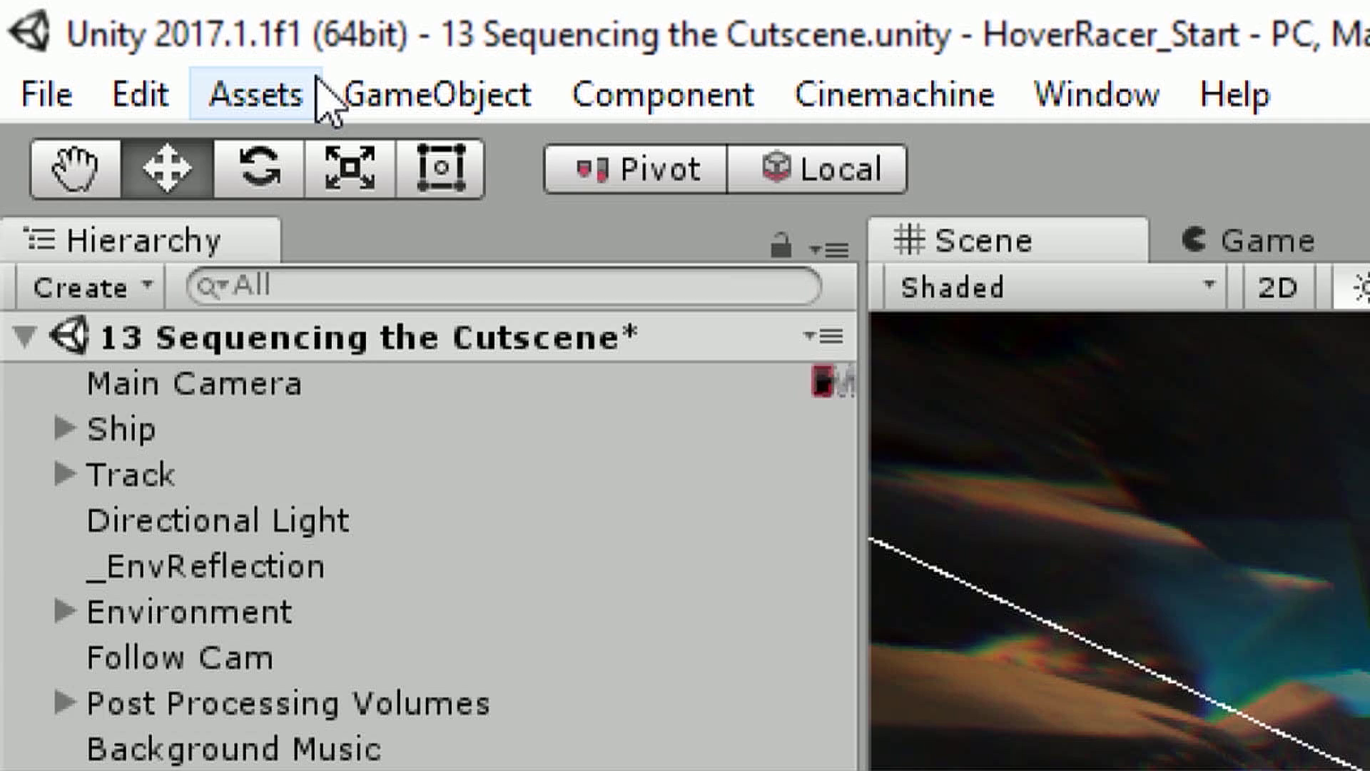
key(alt)
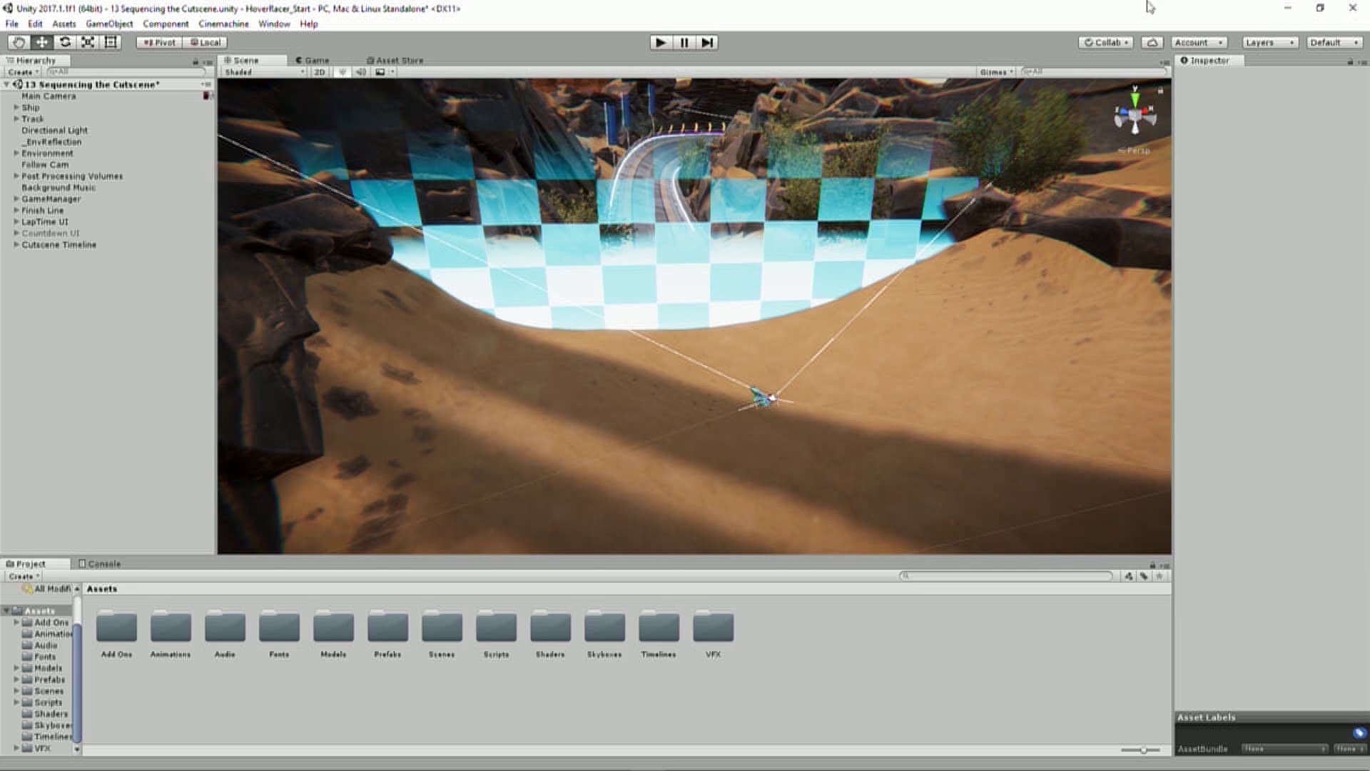
drag(1206, 60, 881, 519)
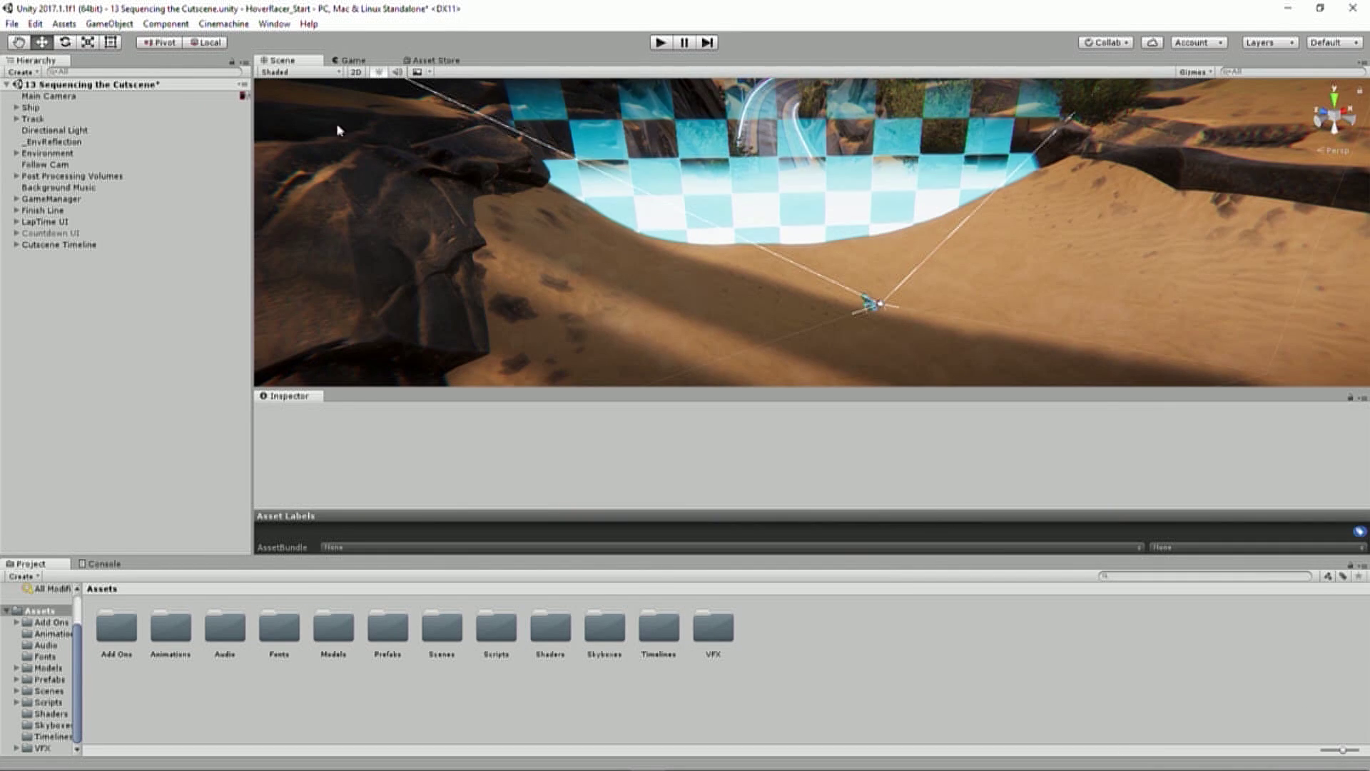
drag(345, 61, 1117, 265)
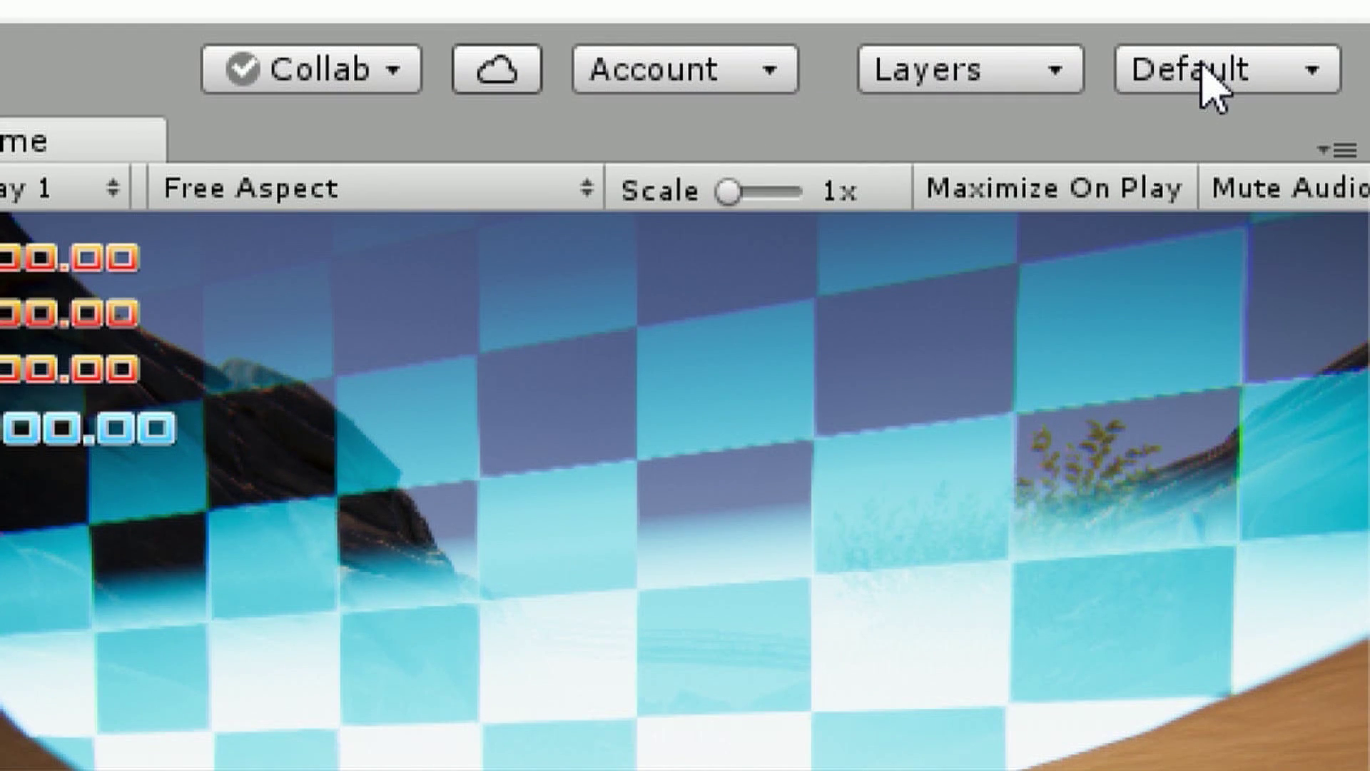
click(1212, 67)
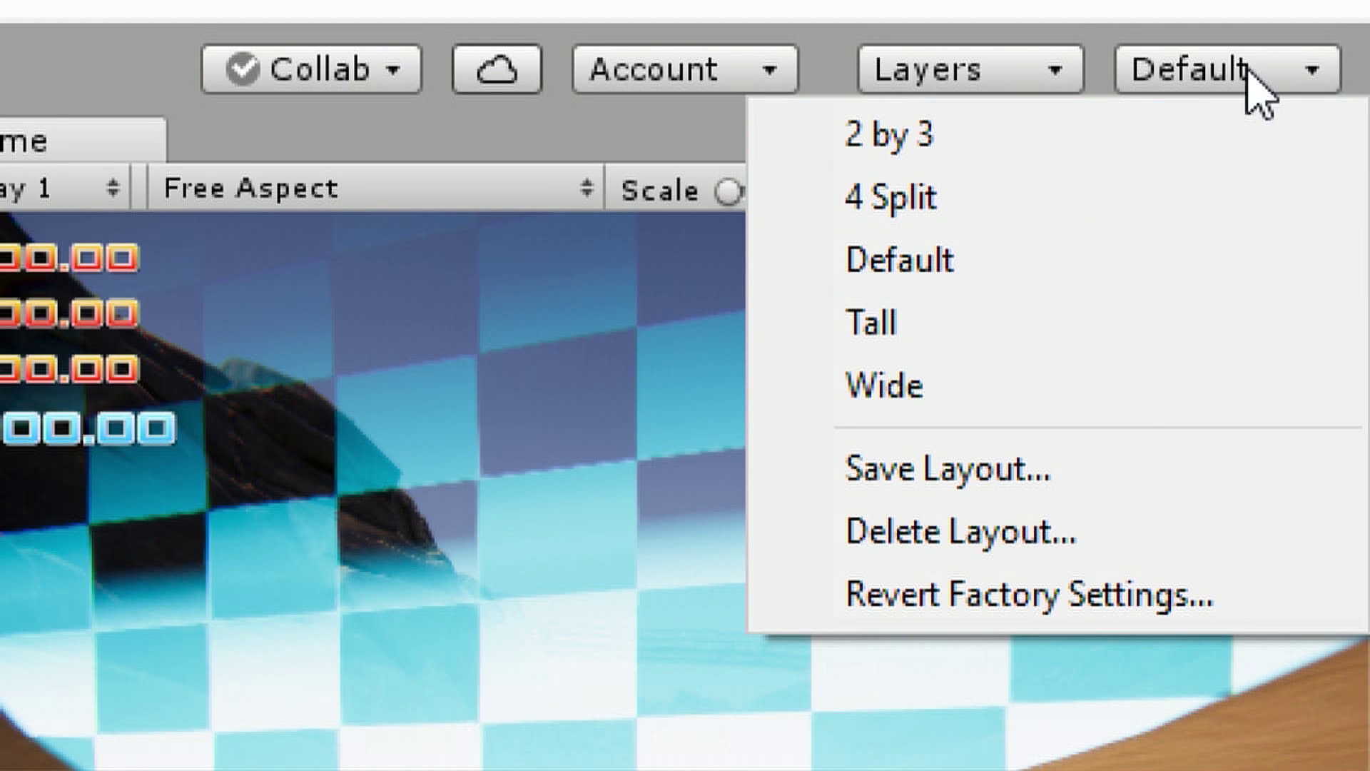
click(928, 275)
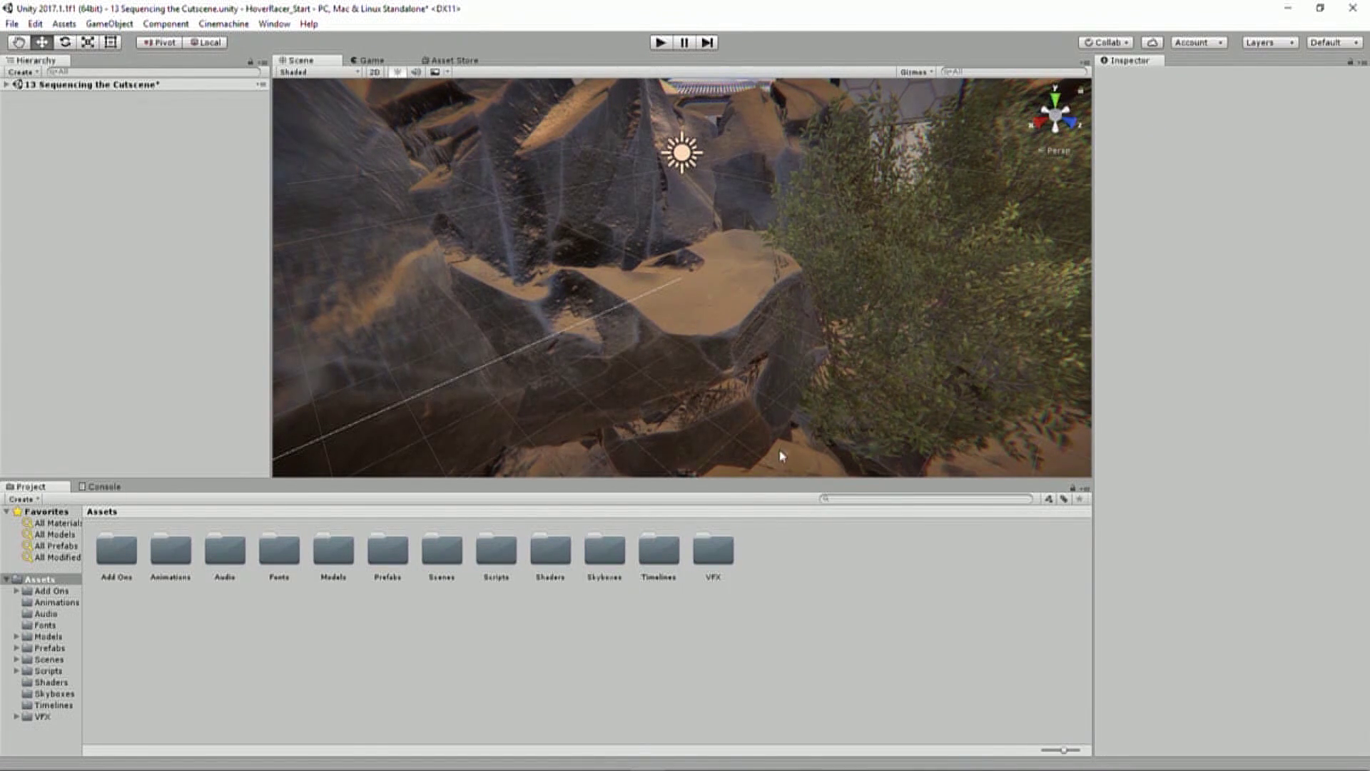
- Enlarge the Scene view and start a new Untitled scene, discarding the cutscene scene's unsaved changes
drag(763, 482, 699, 566)
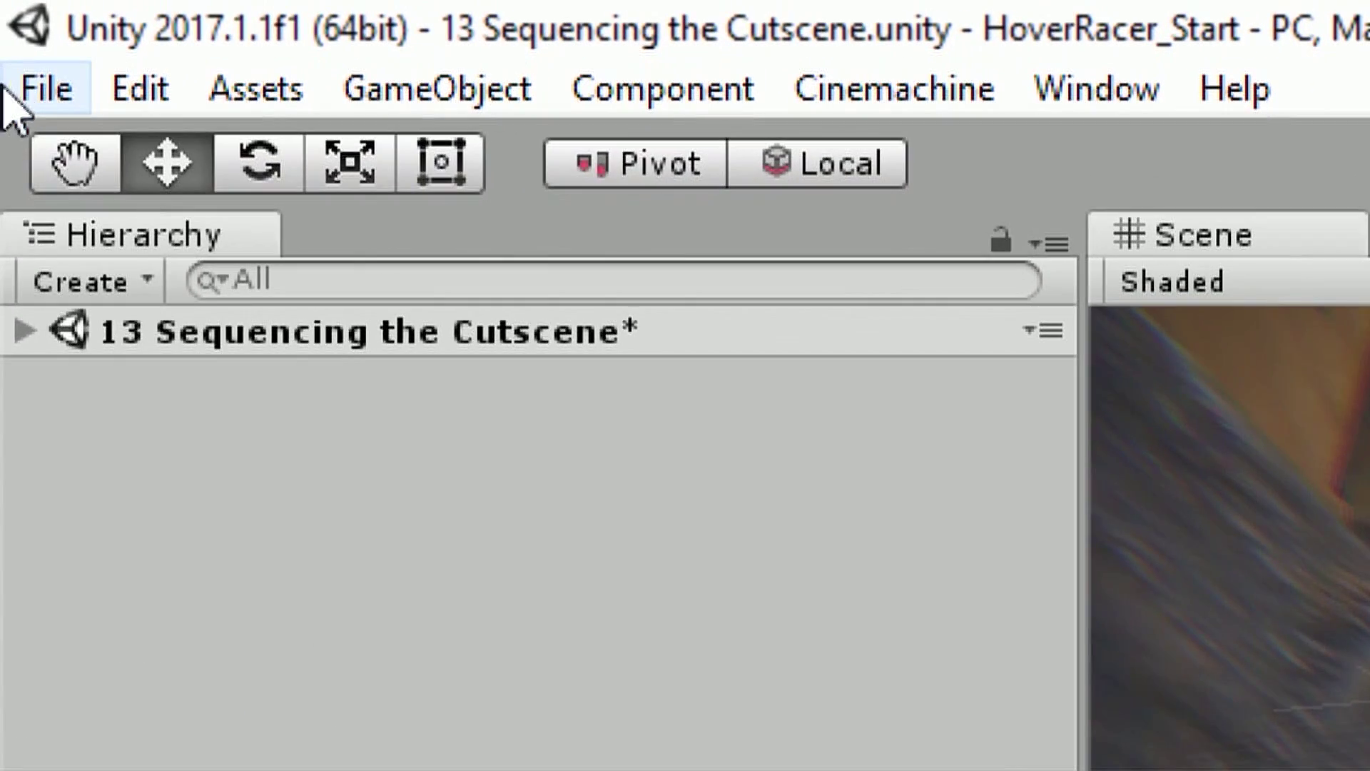
click(21, 96)
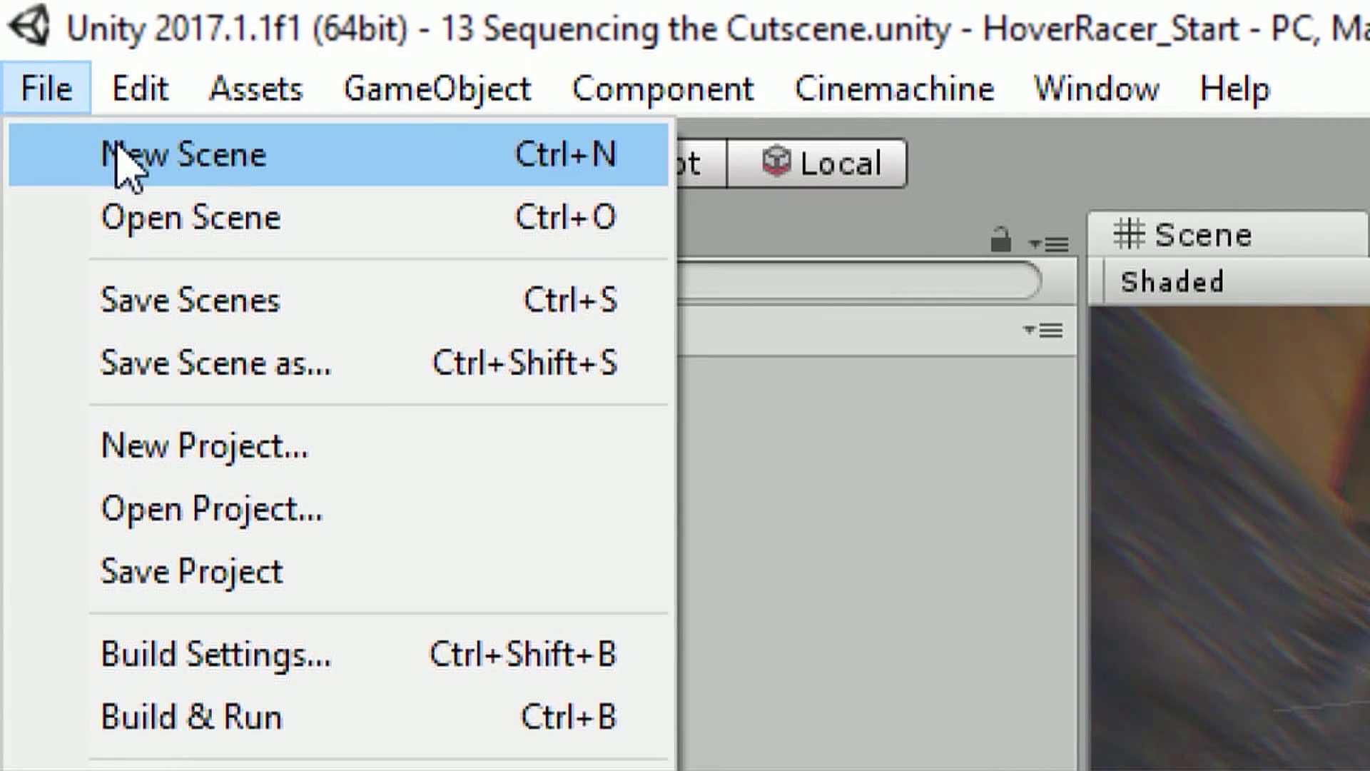
key(Escape)
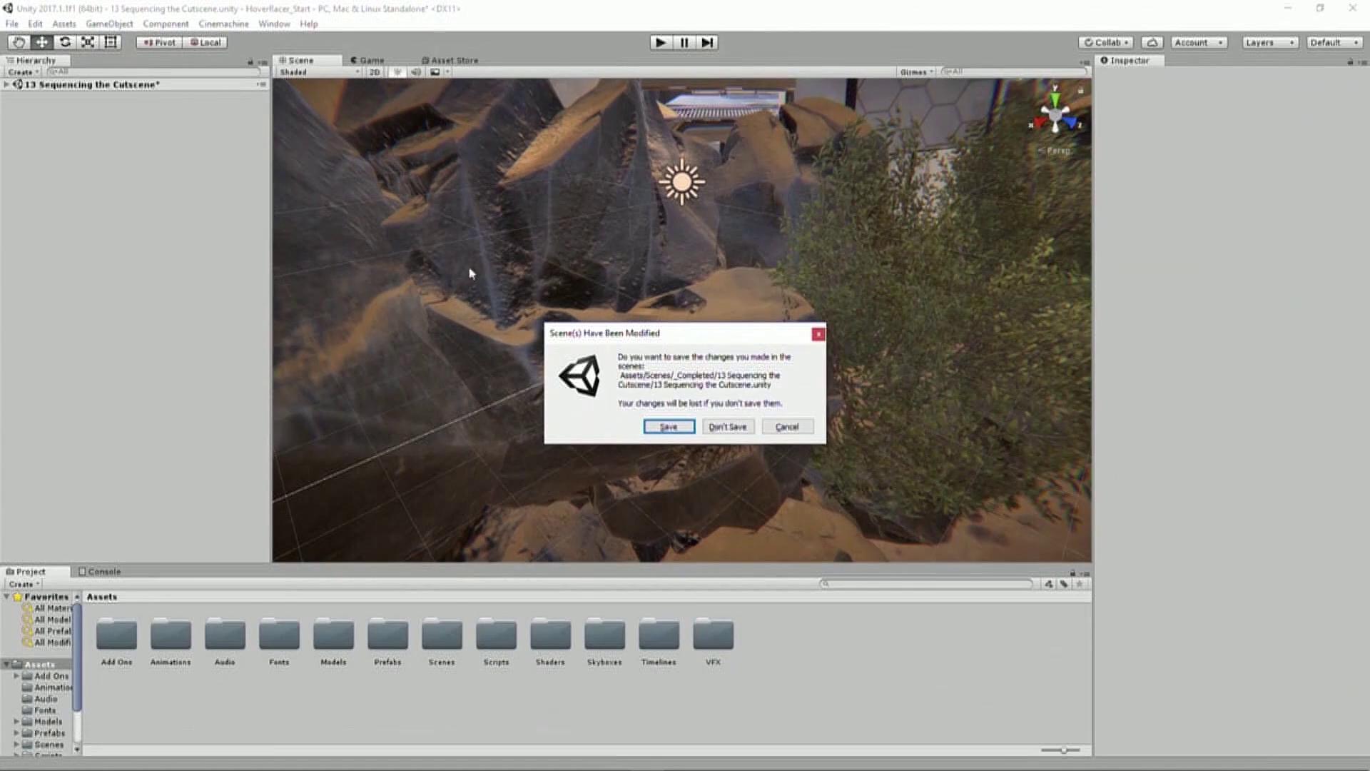
click(728, 427)
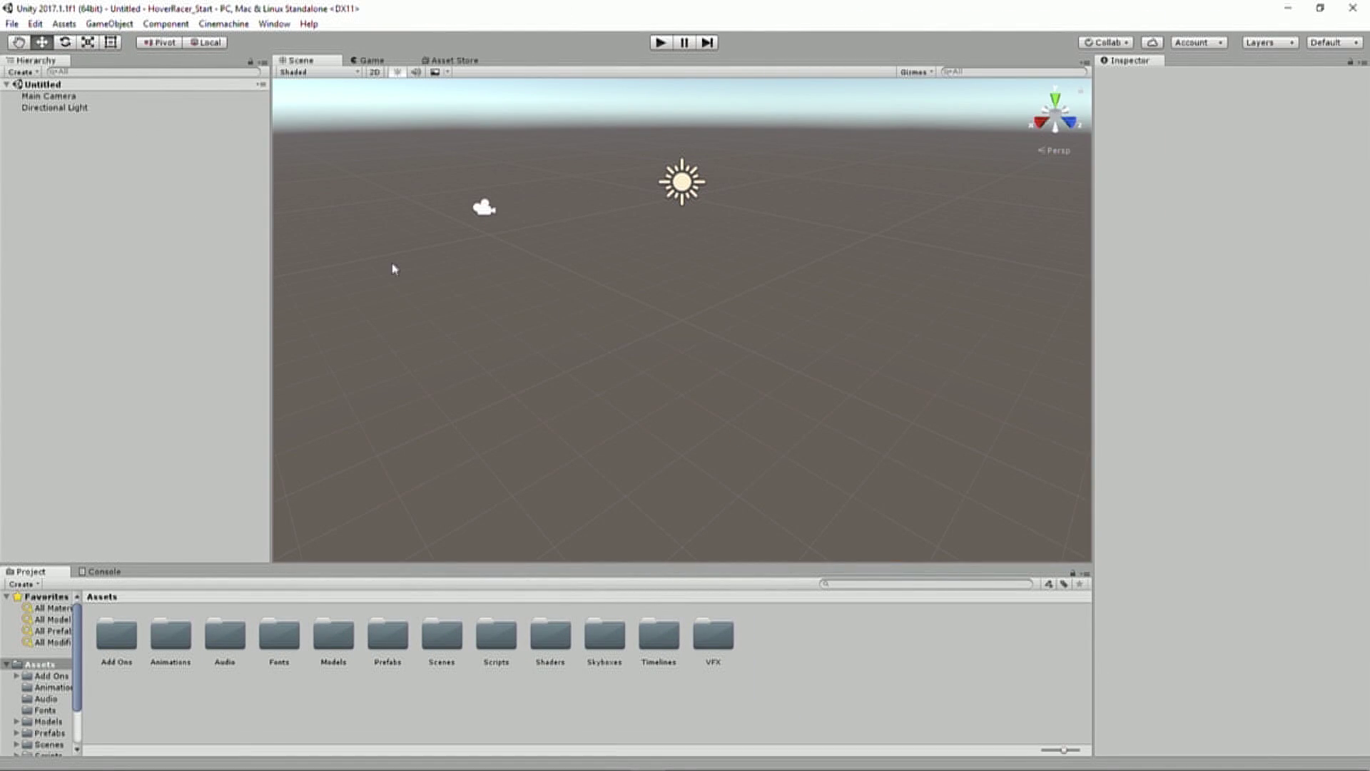
- Narrow the Hierarchy and Inspector panels and widen the Project folder tree
drag(272, 219, 232, 218)
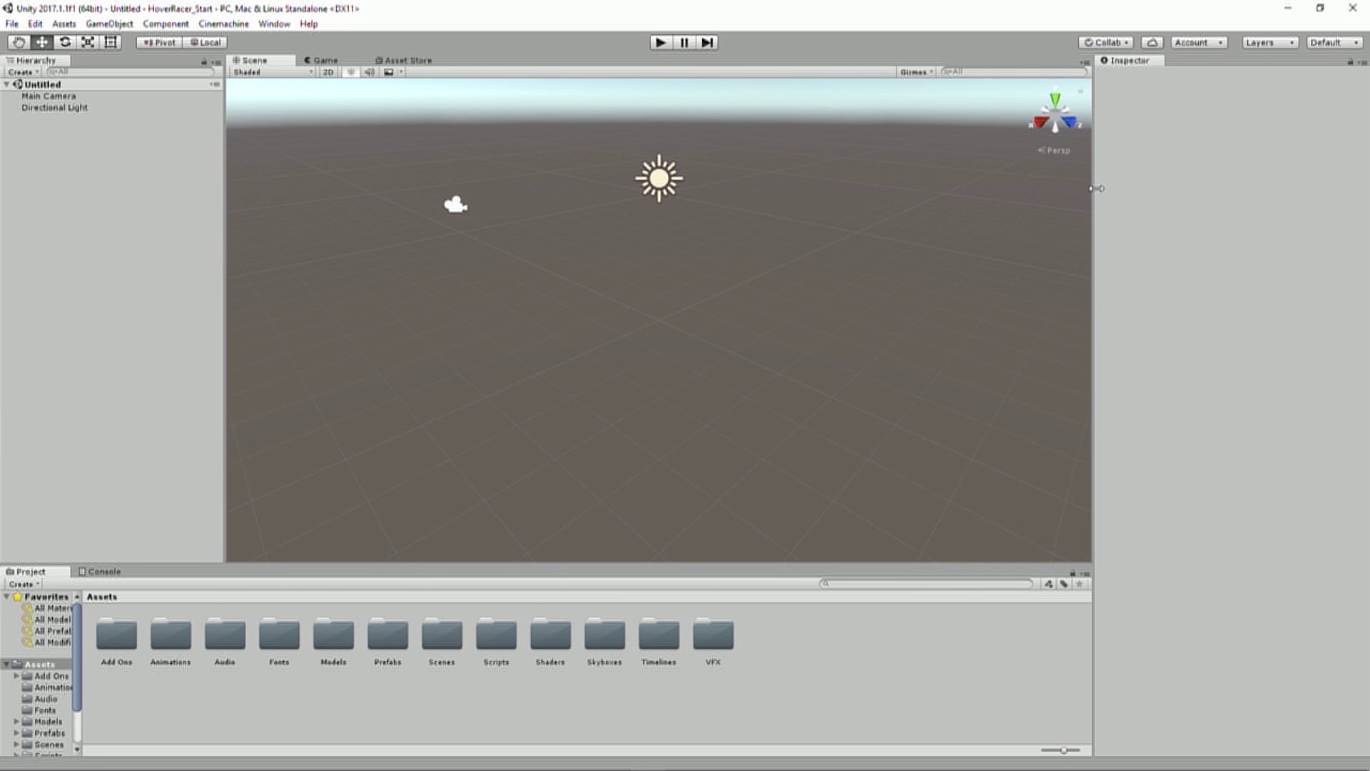
drag(1094, 186, 1149, 185)
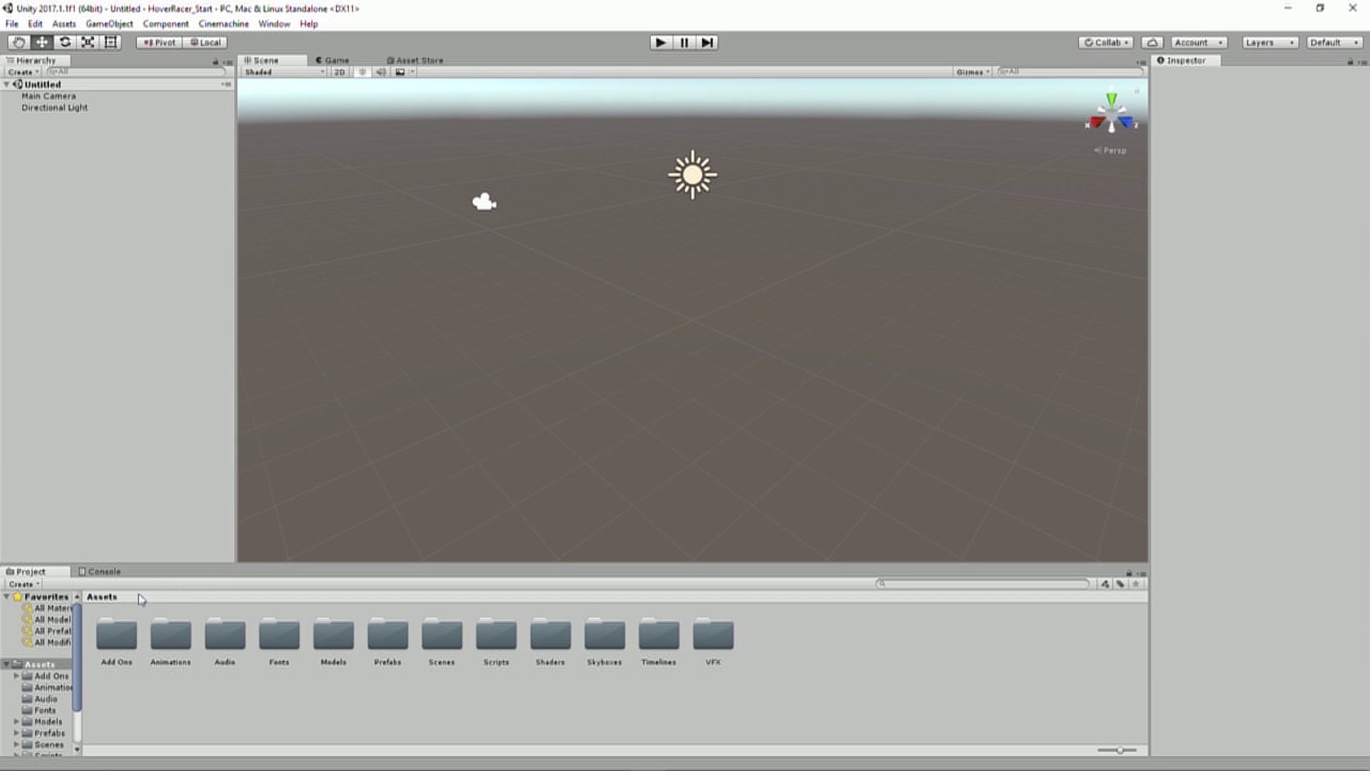
drag(79, 607, 218, 607)
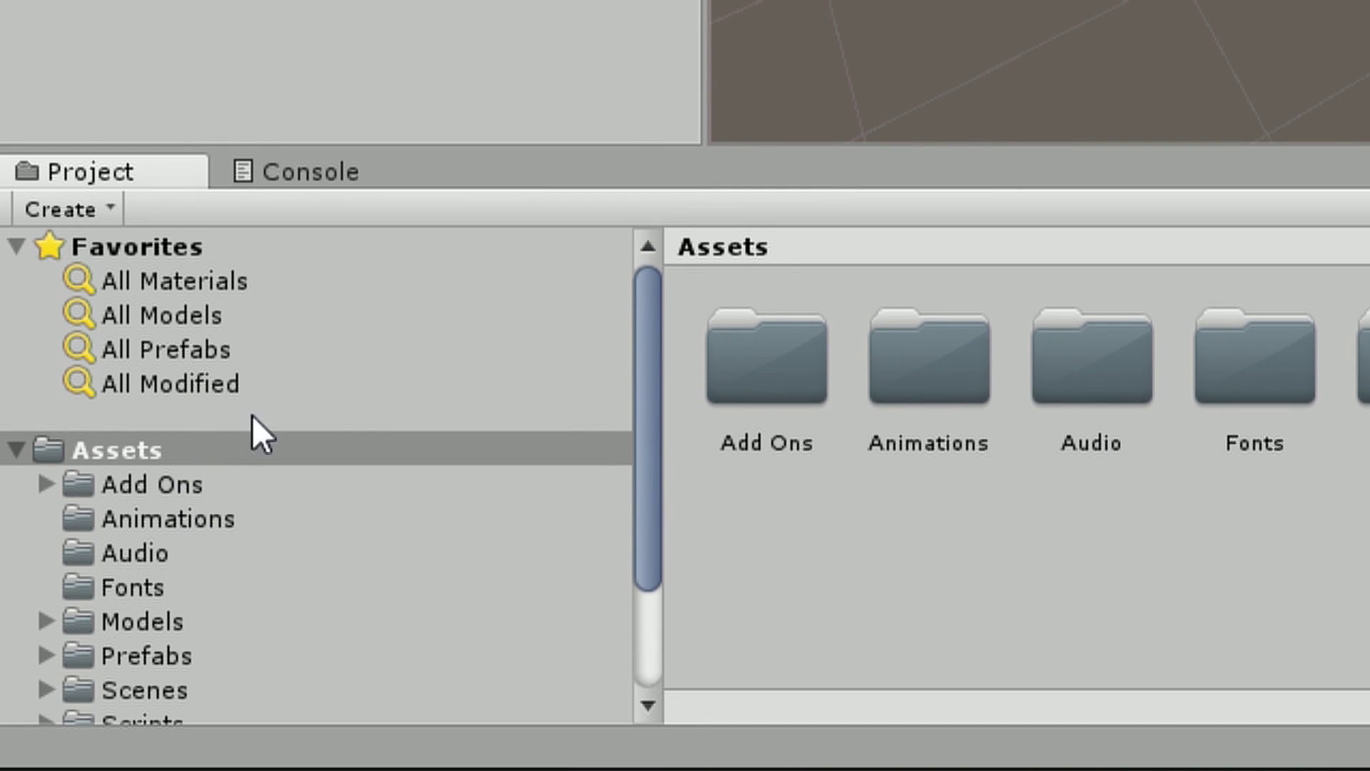
- Browse to Assets › Scenes › _Completed and collapse the Scenes folder in the tree
scroll(251, 527, down, 5)
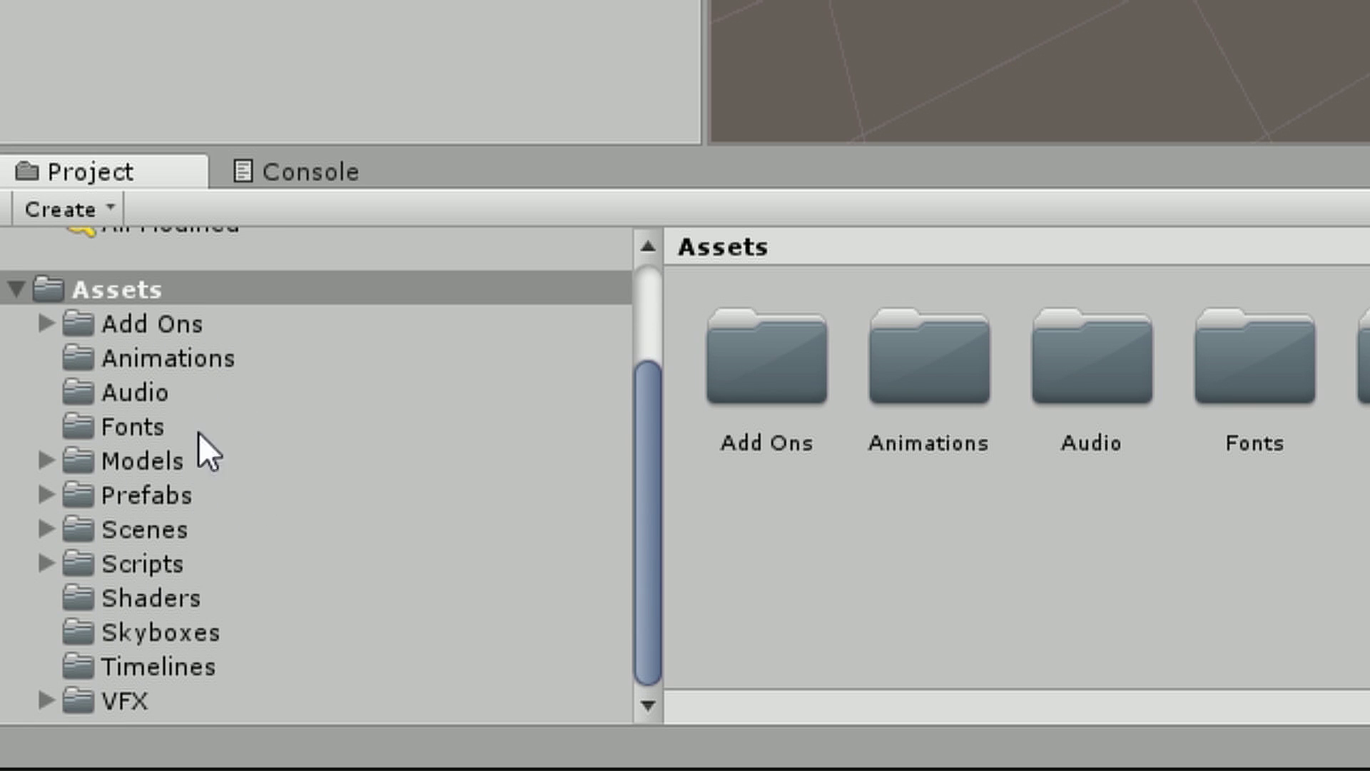
click(160, 529)
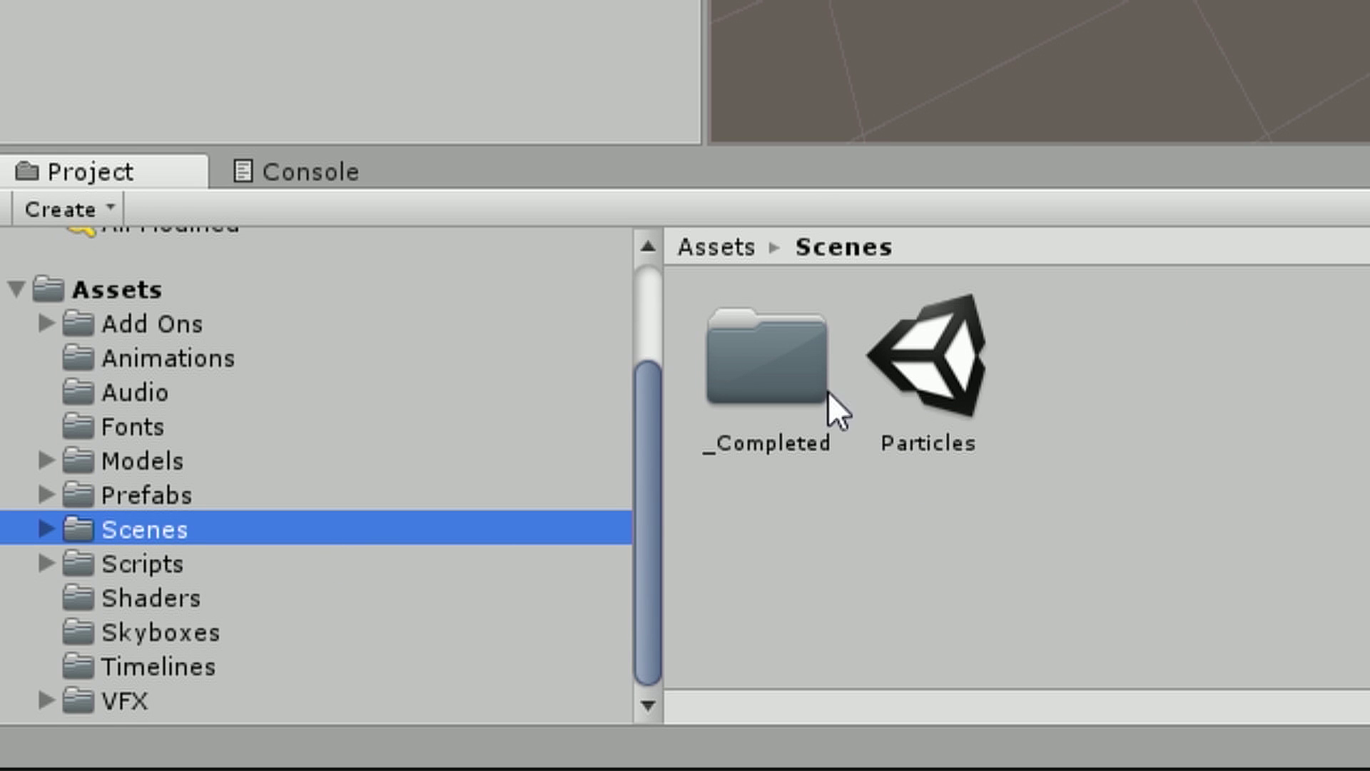
double_click(780, 357)
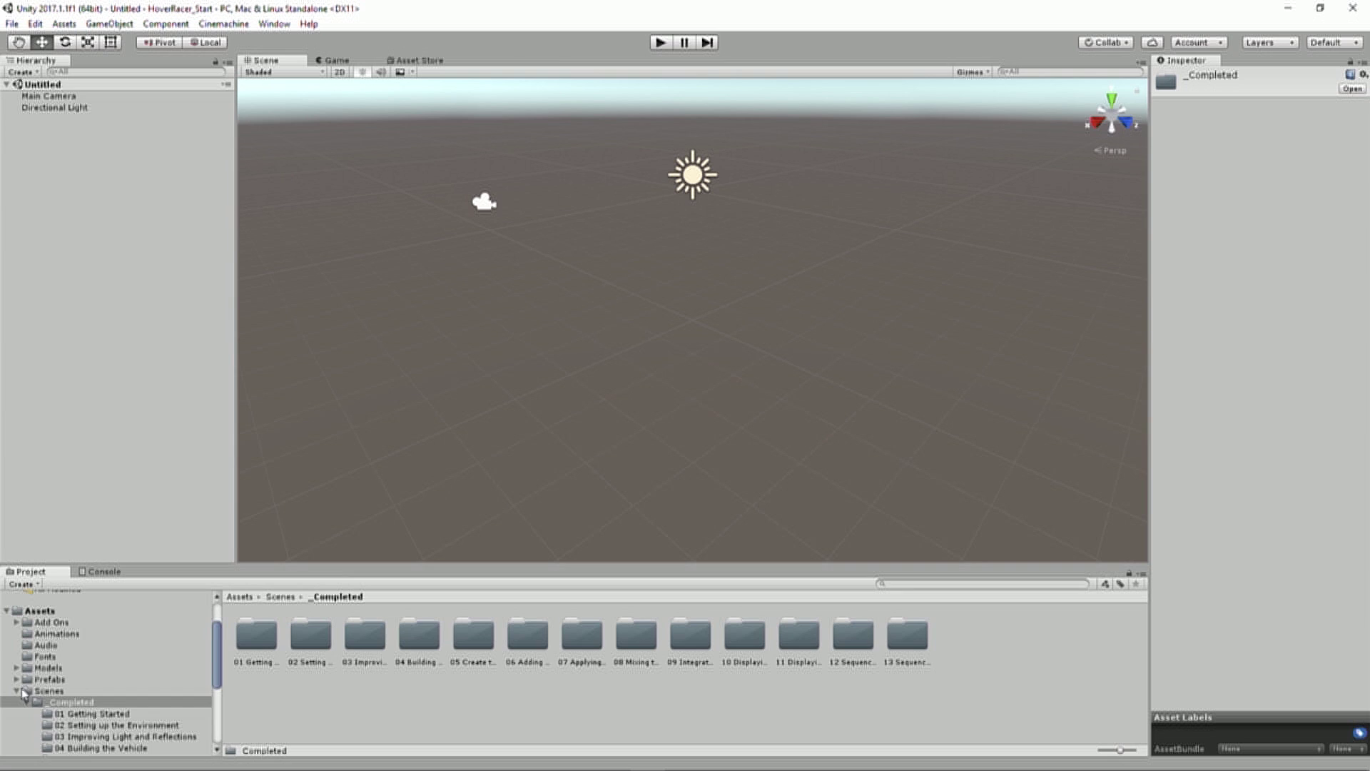
click(17, 691)
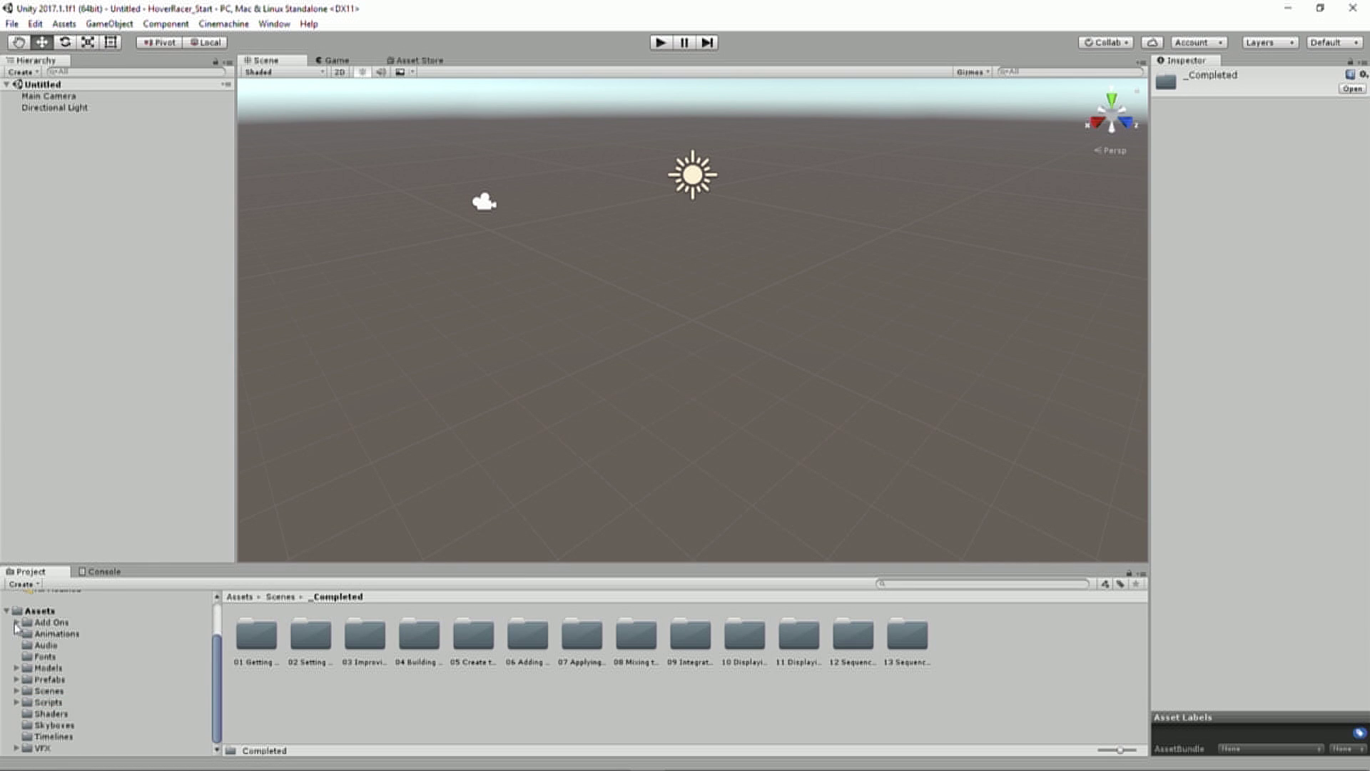
- Show Assets in File Explorer and open Unity Reference Sheet.pdf from the Training Day Files folder
right_click(37, 613)
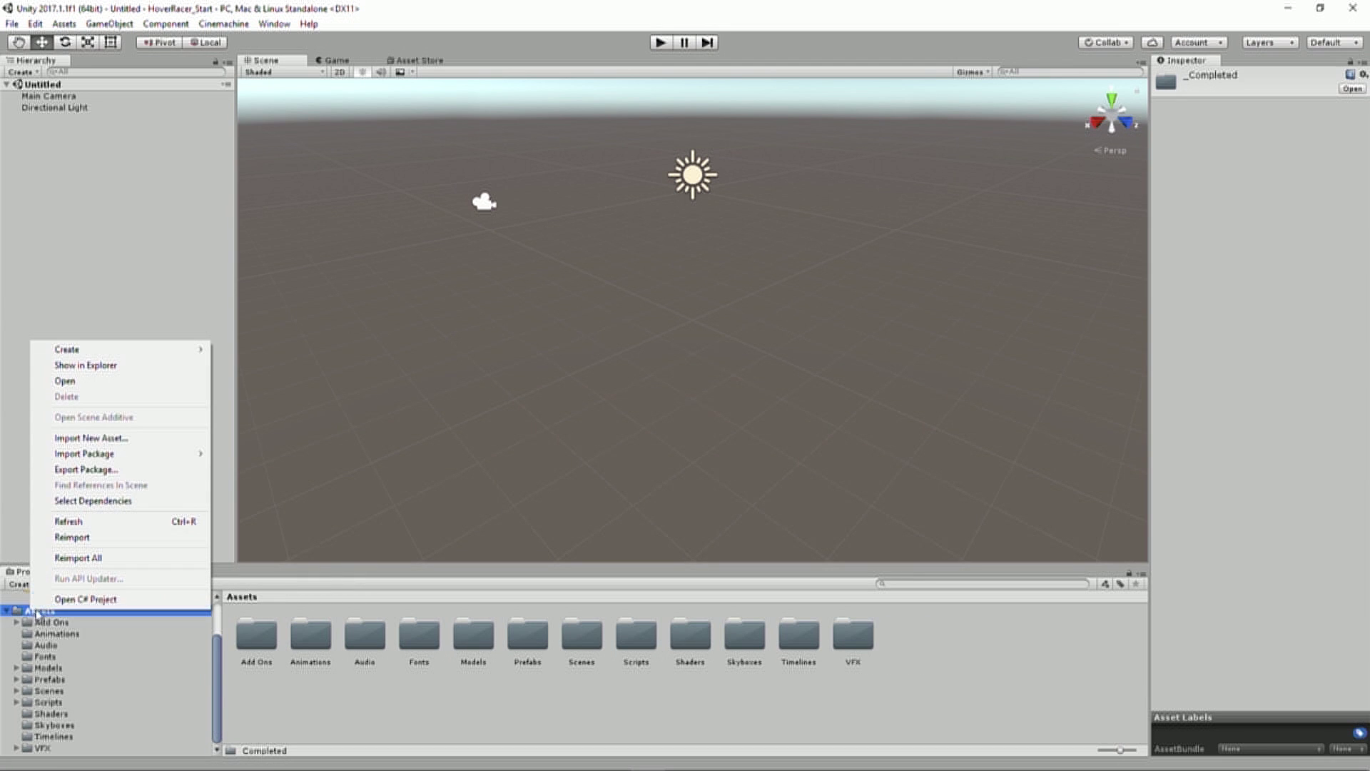
click(130, 364)
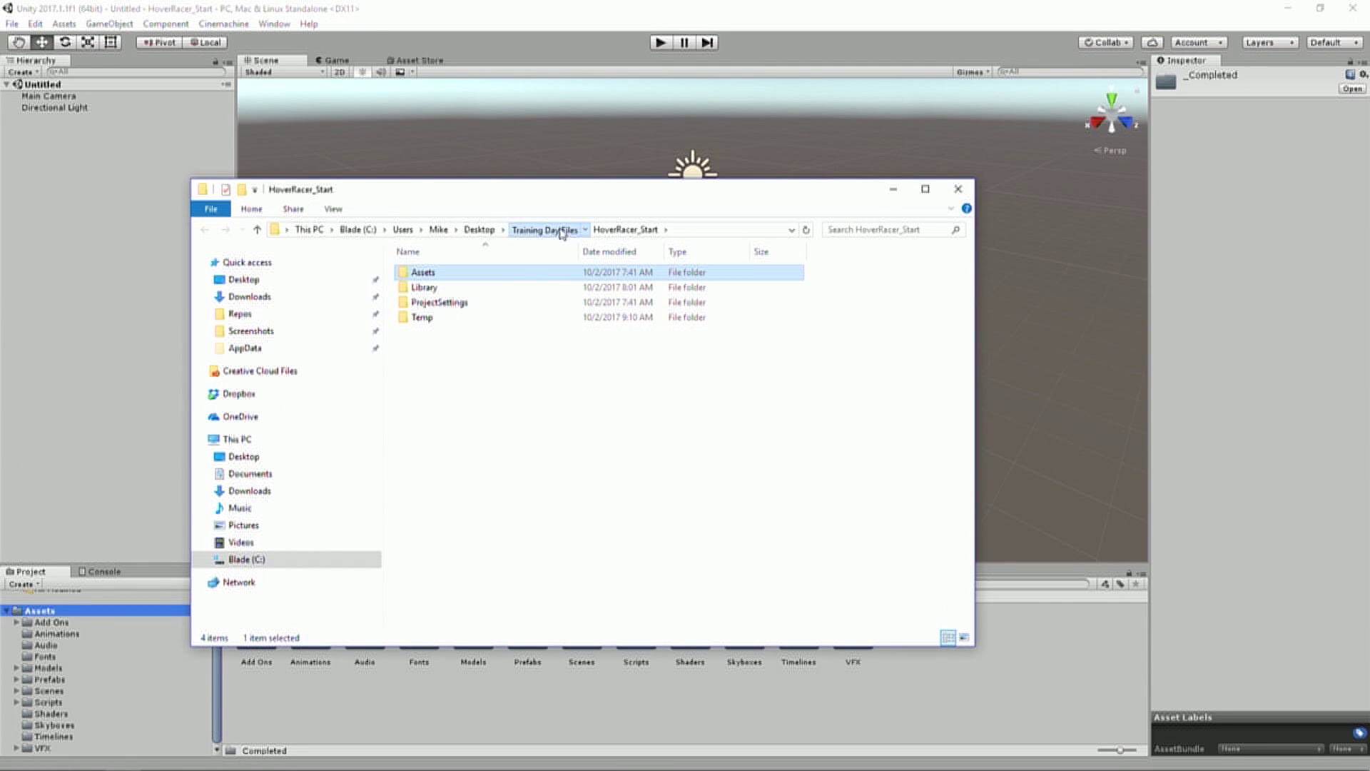
click(549, 231)
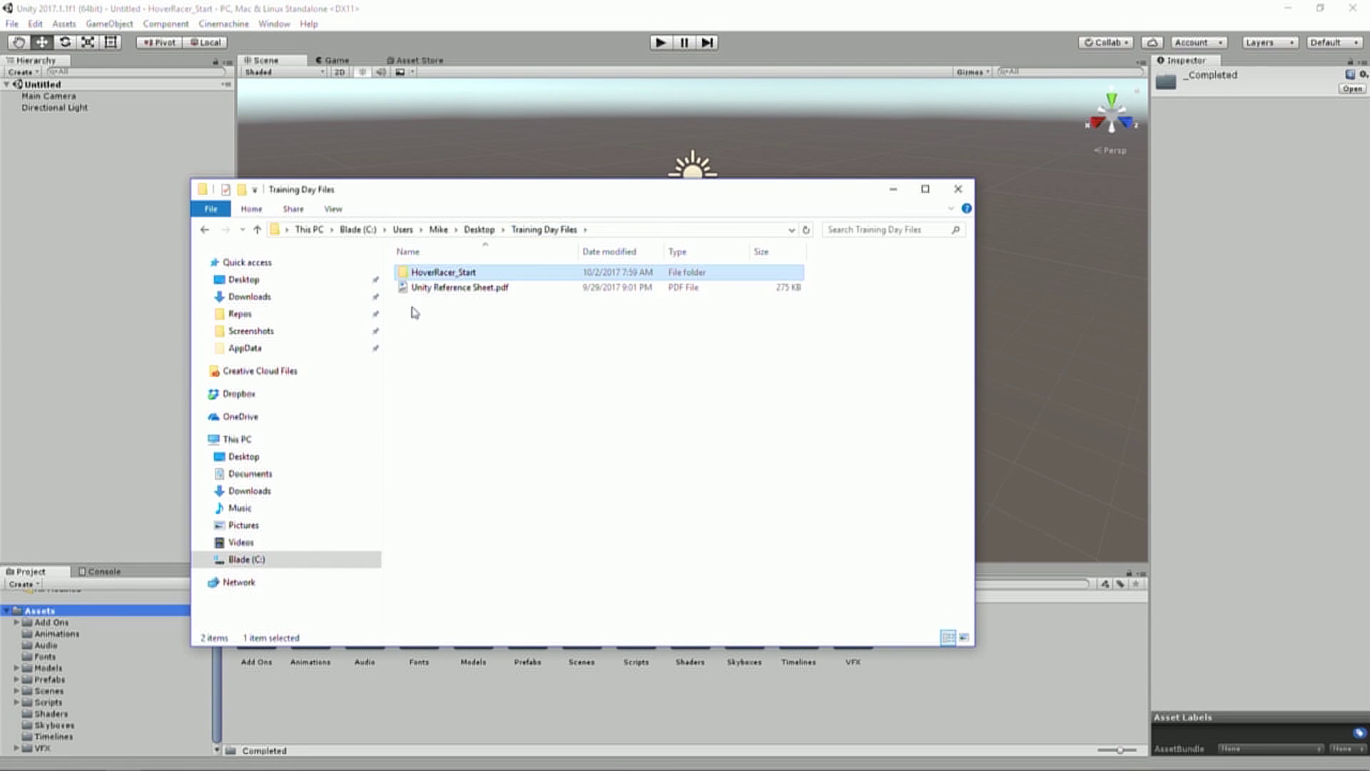
double_click(450, 288)
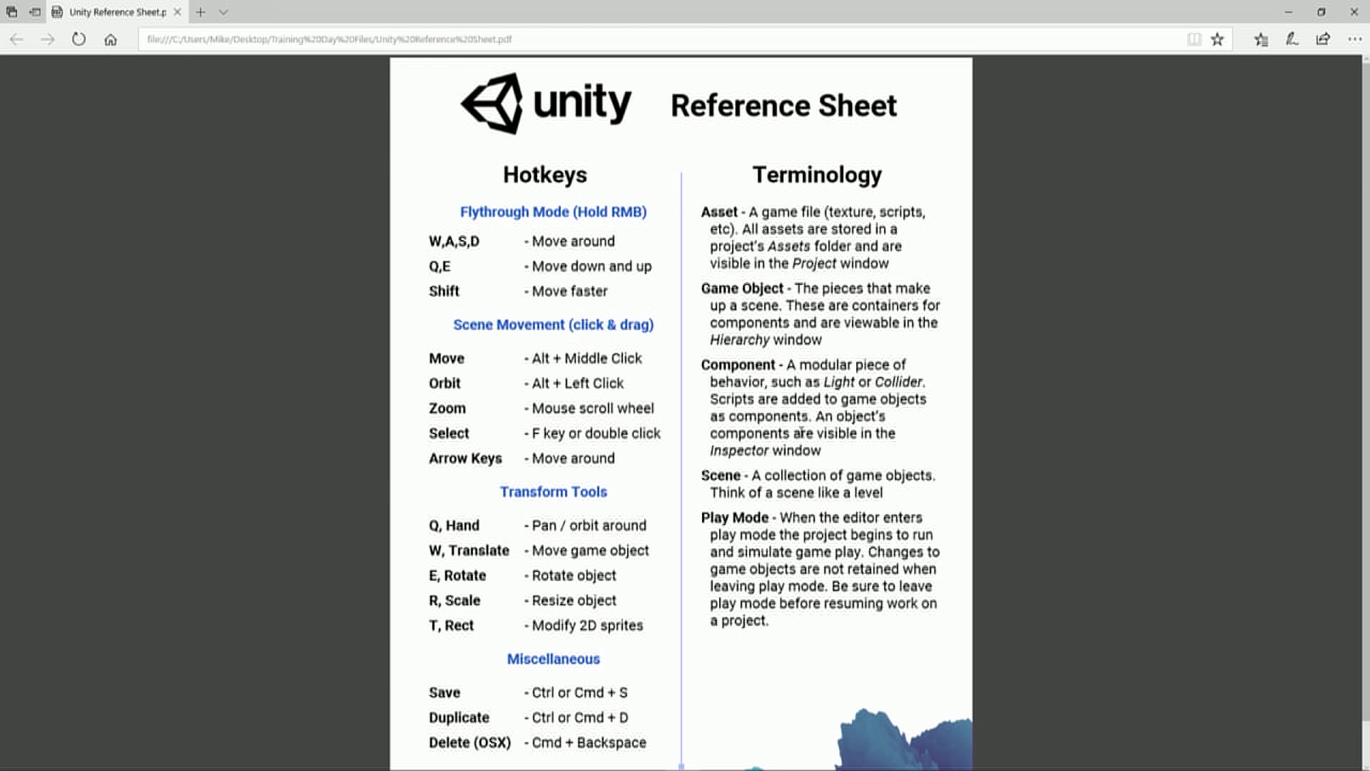
- Switch from the reference sheet PDF back to the Untitled scene in Unity with Alt+Tab
key(alt+Tab)
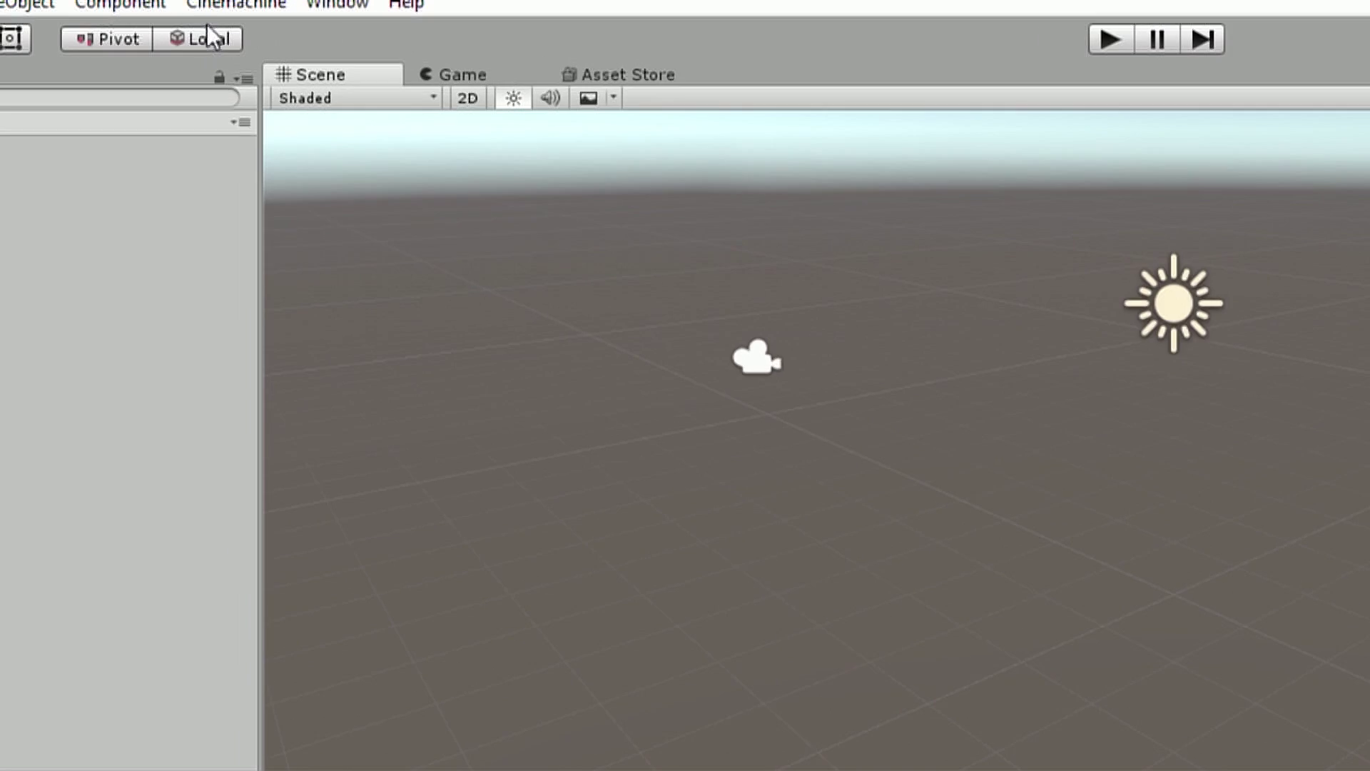
- Open the Lighting window and dock it beside the Inspector tab, widening the panel
click(341, 5)
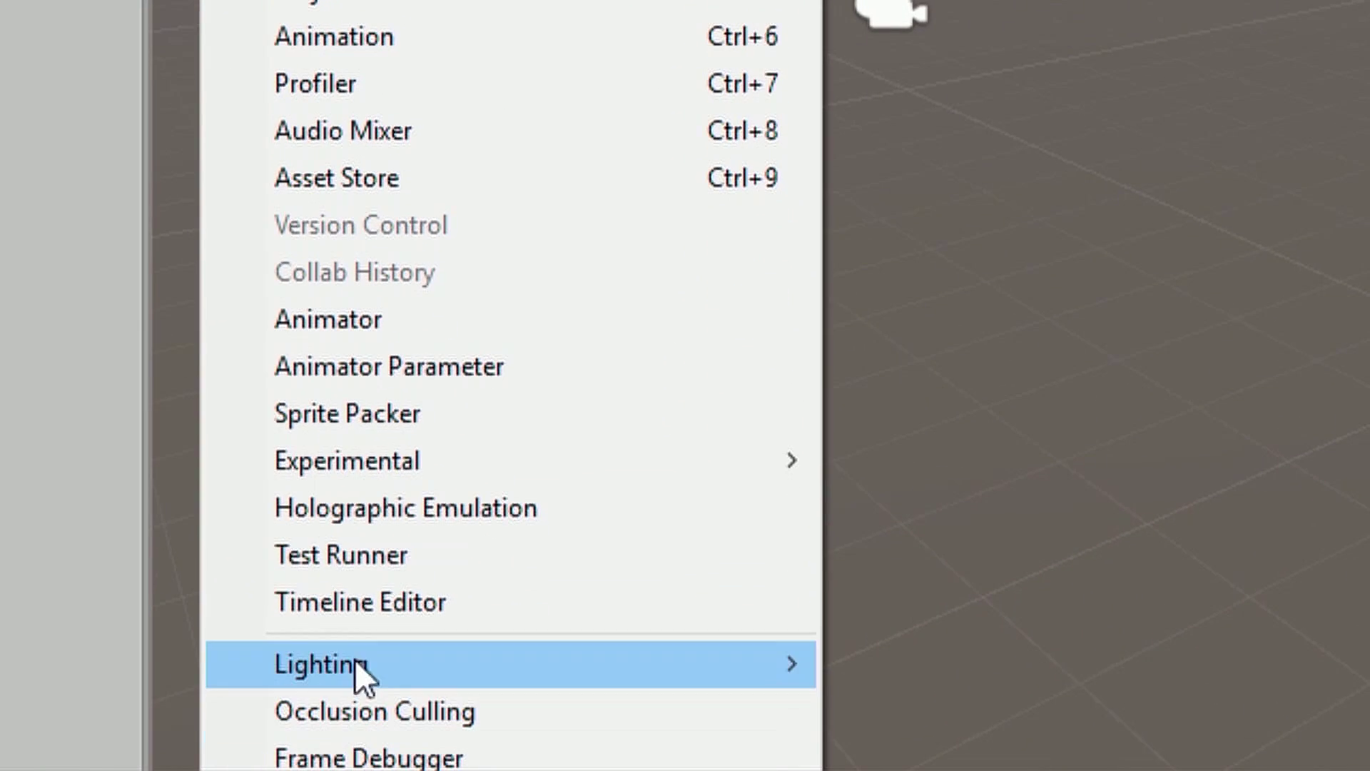
mouse_move(384, 666)
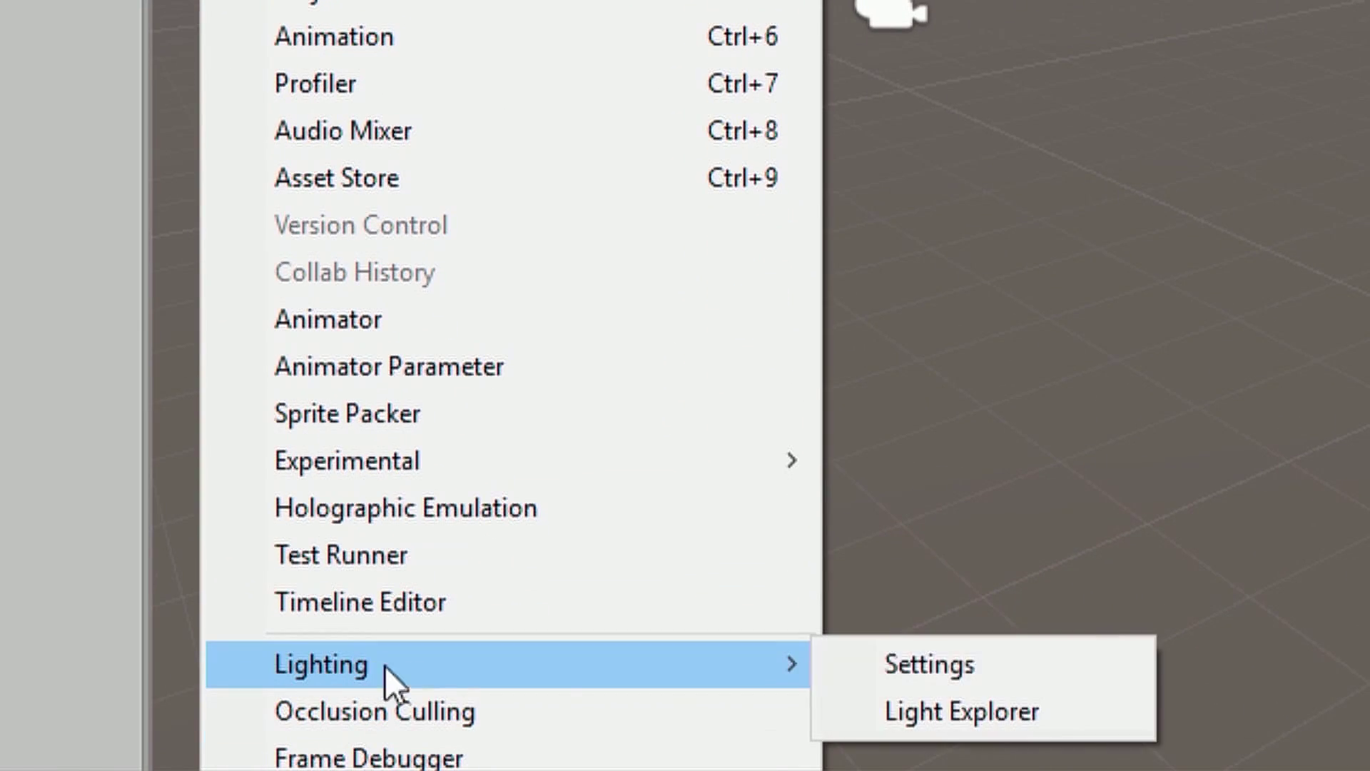
click(965, 667)
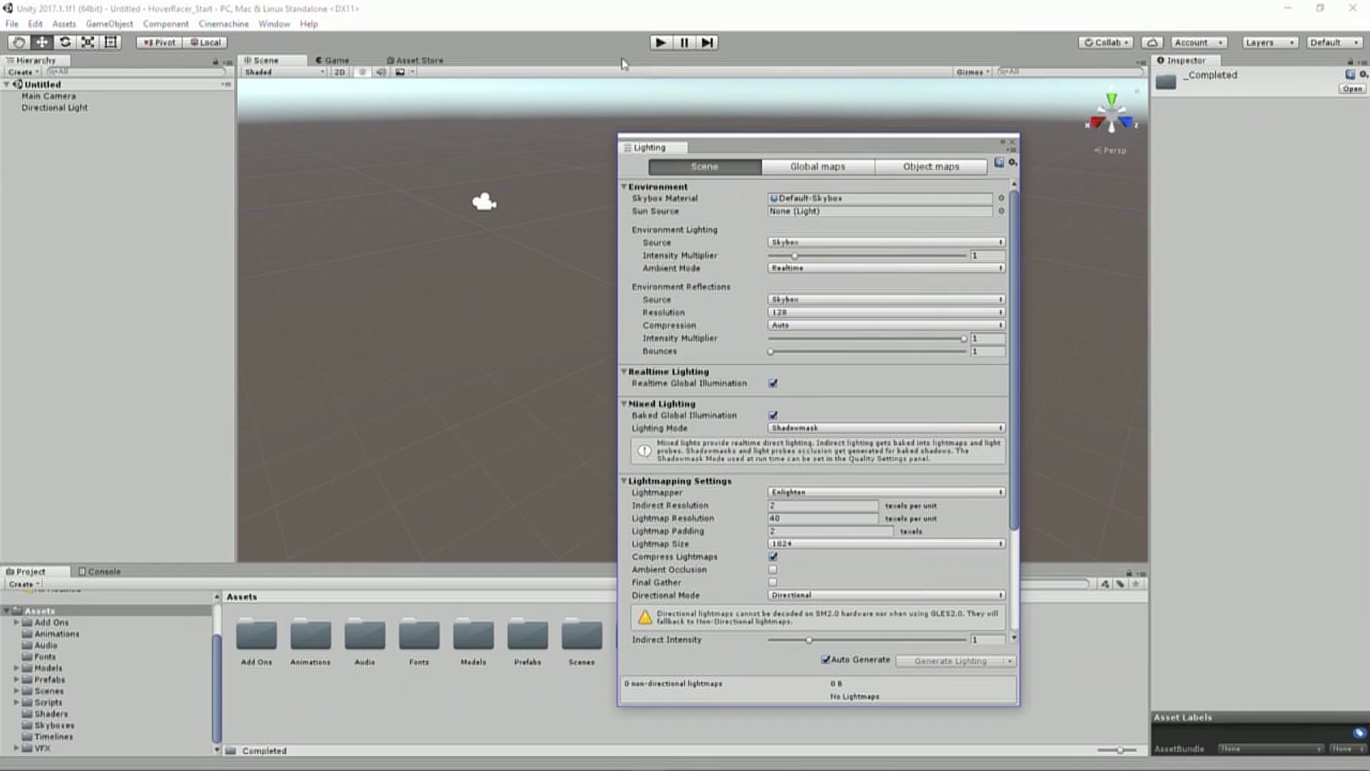
drag(776, 146, 962, 189)
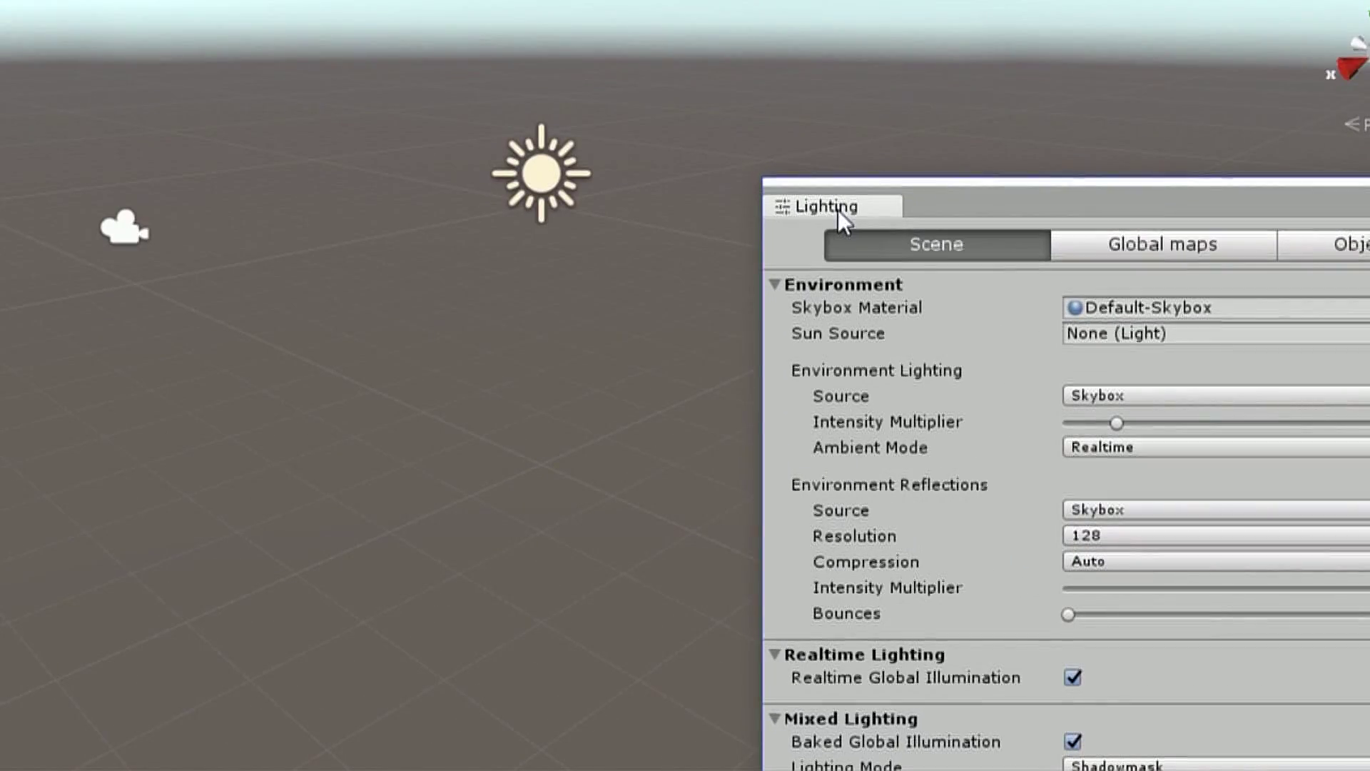
drag(838, 210, 1254, 61)
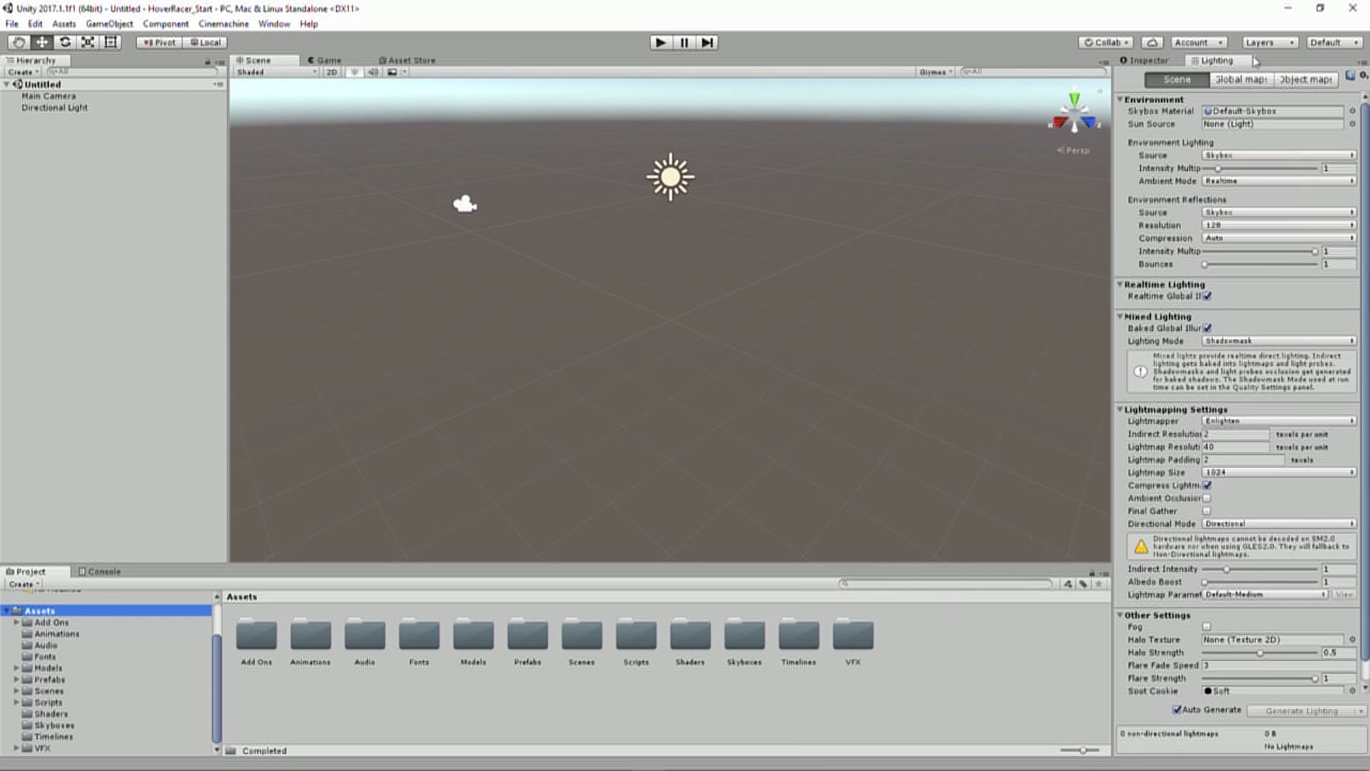
drag(1113, 175, 1084, 174)
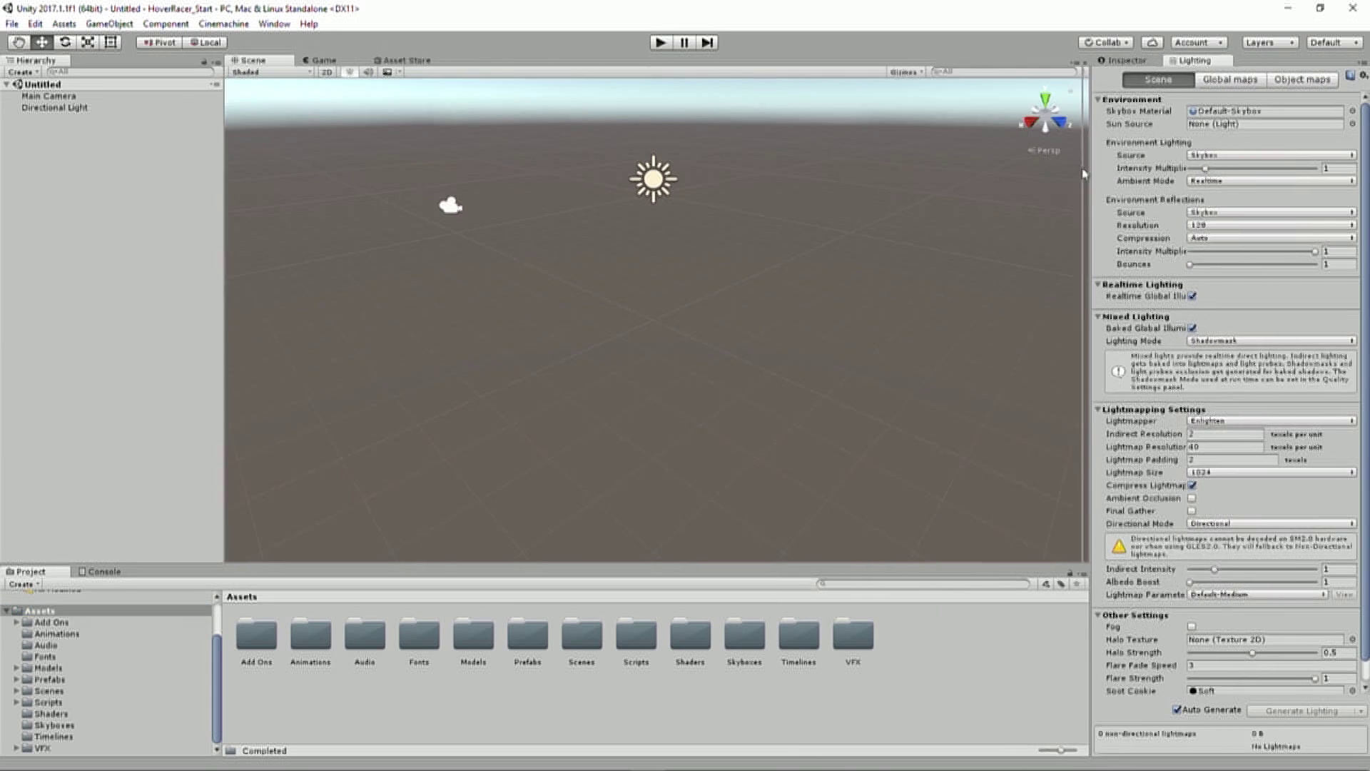
- Turn off the Auto Generate option at the bottom of the Lighting settings
scroll(1260, 635, down, 2)
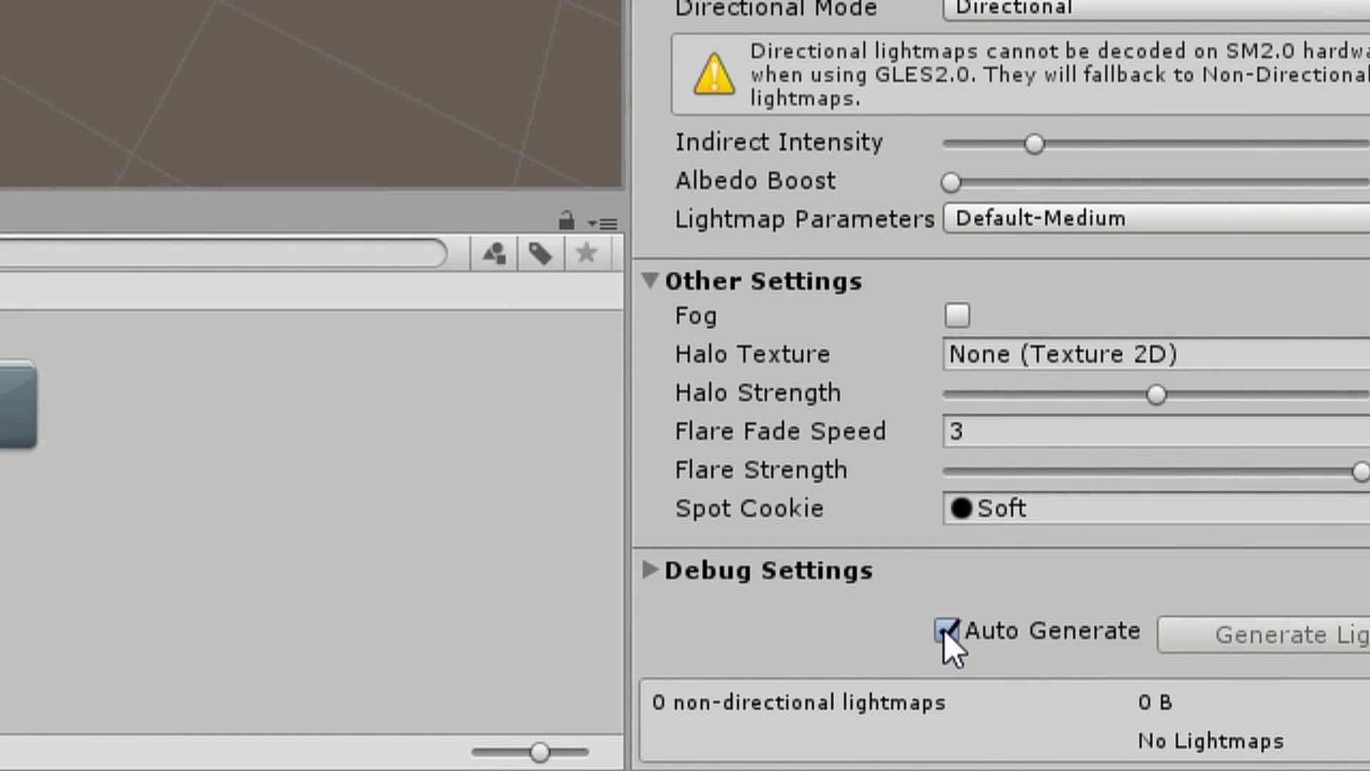
click(946, 630)
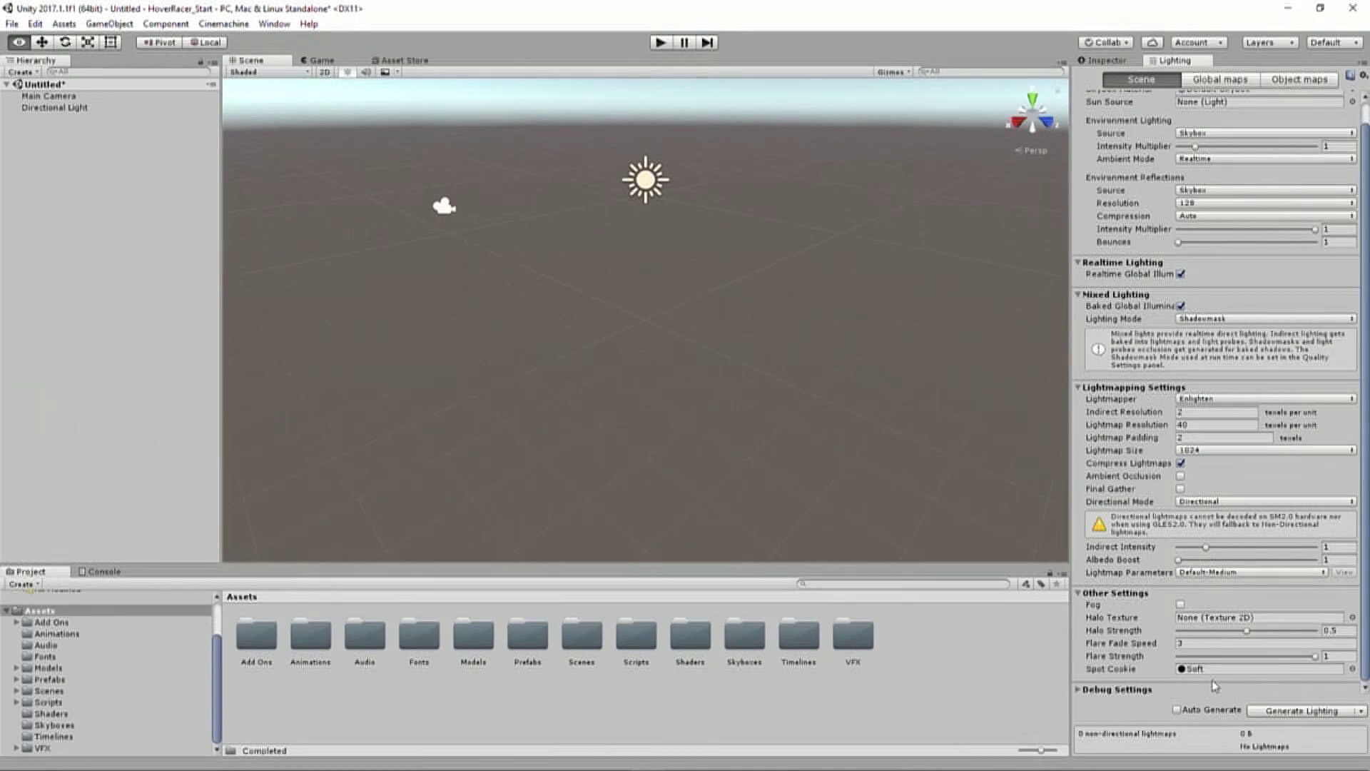
key(w)
- Return to the Inspector and open Assets › Prefabs › Track, selecting the Track prefab
click(1113, 62)
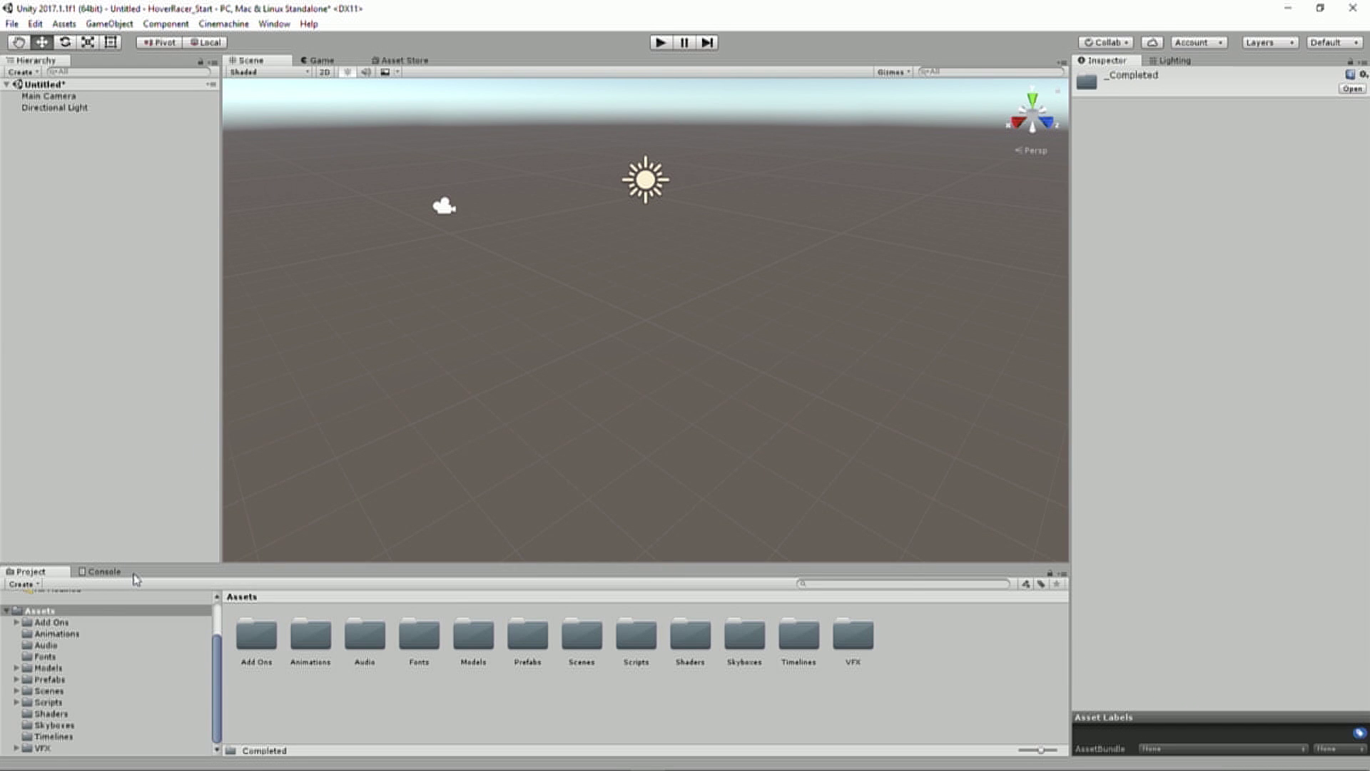
key(alt)
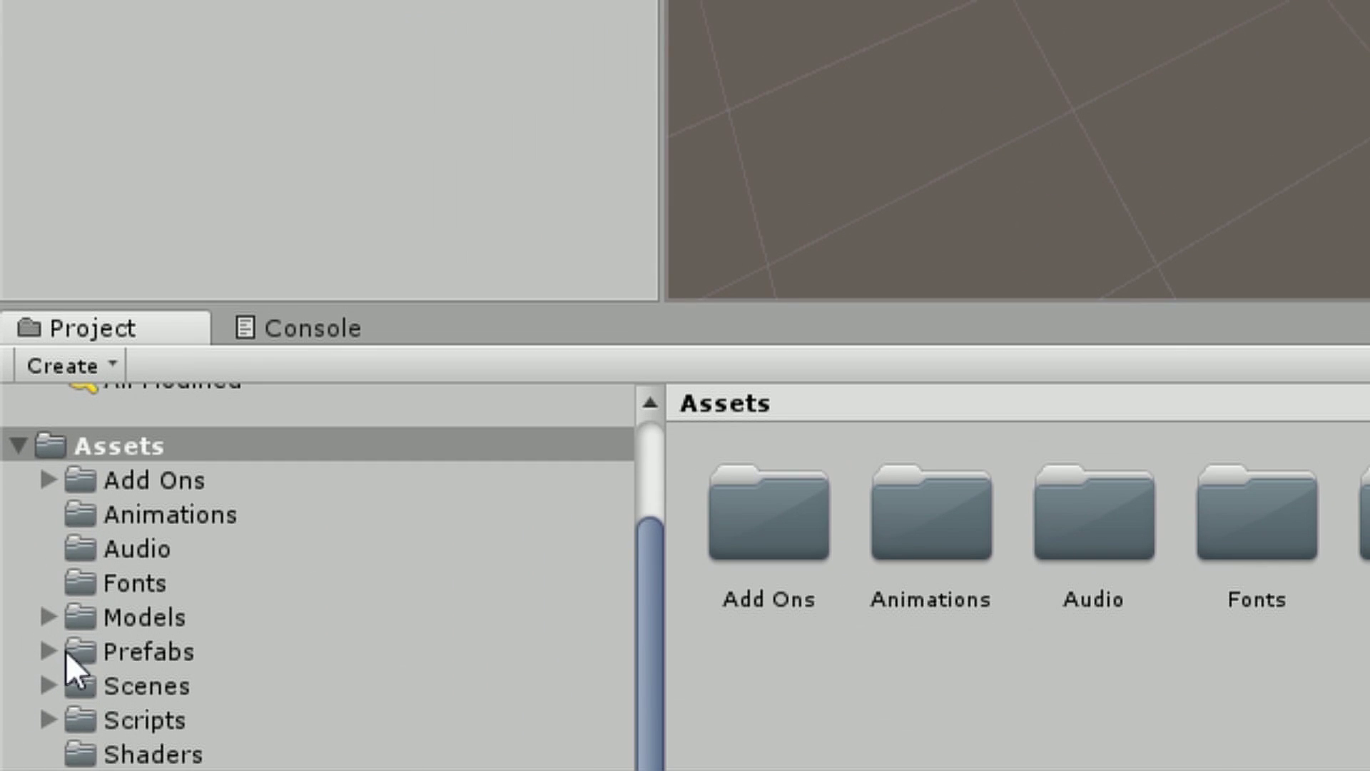
click(90, 650)
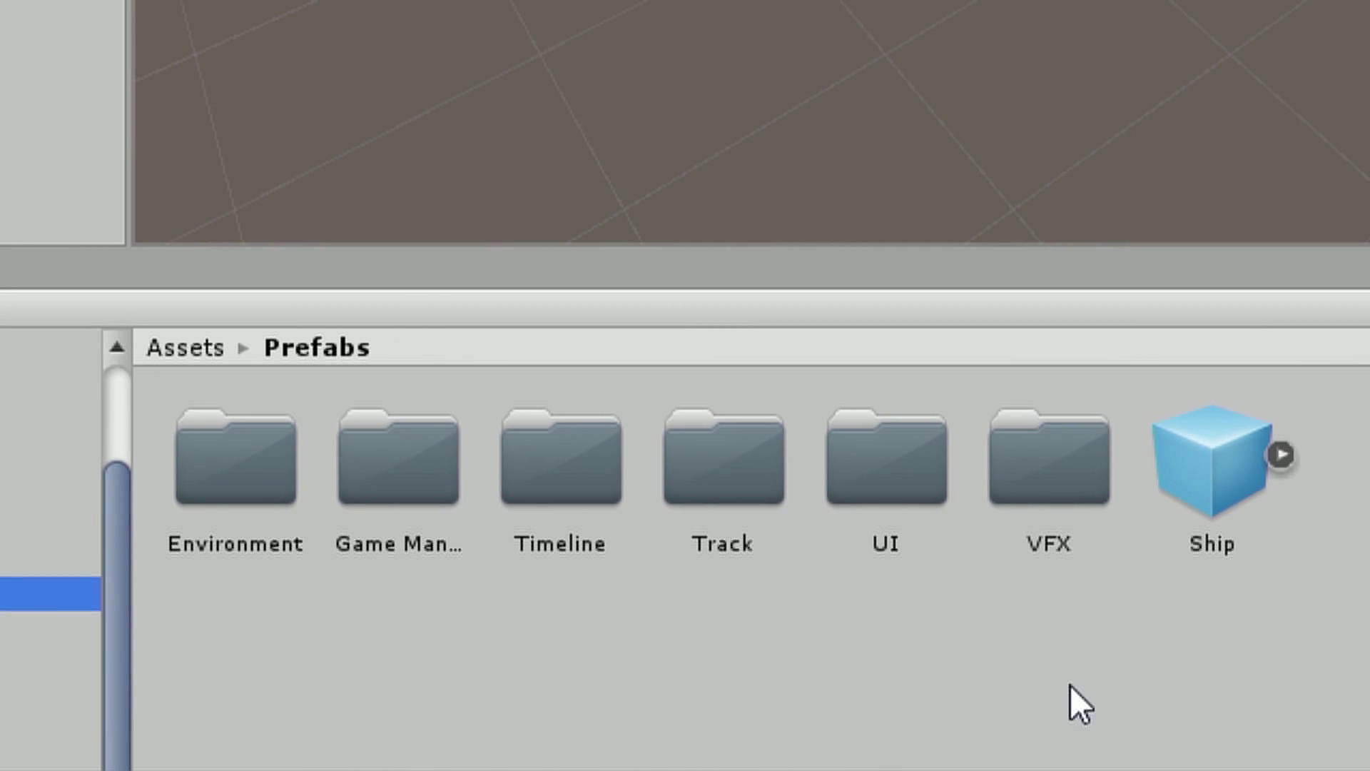
double_click(731, 457)
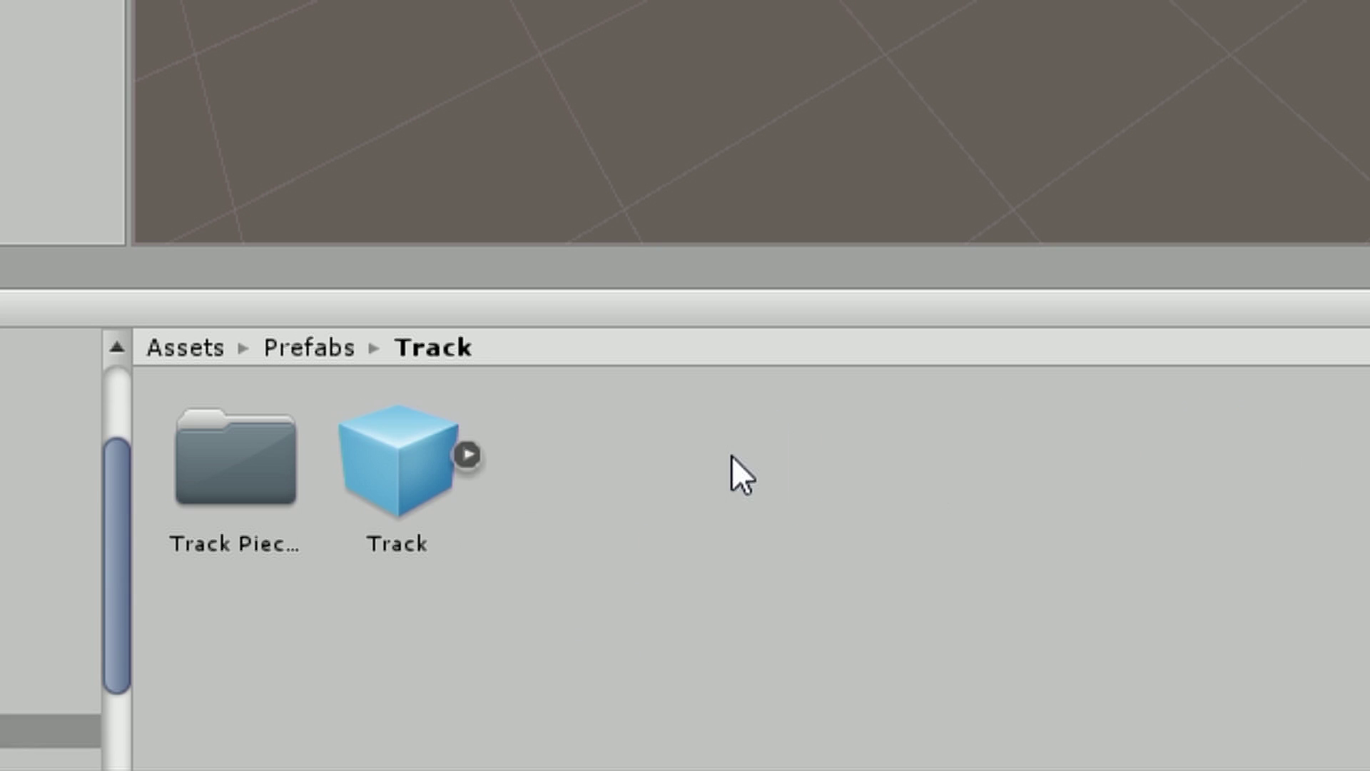
click(387, 456)
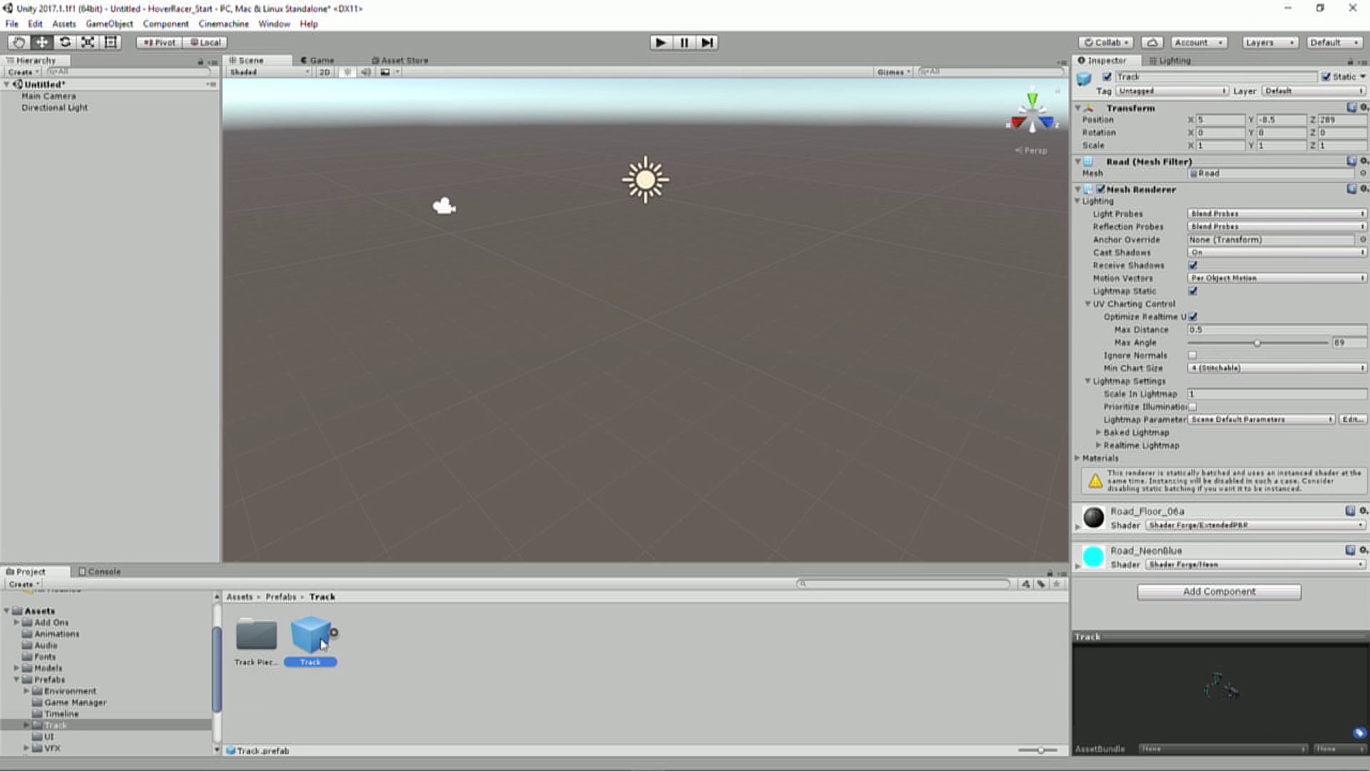
- Drop the Track prefab into the Hierarchy at 5, -8.5, 289 and orbit to view its road
drag(321, 644, 559, 346)
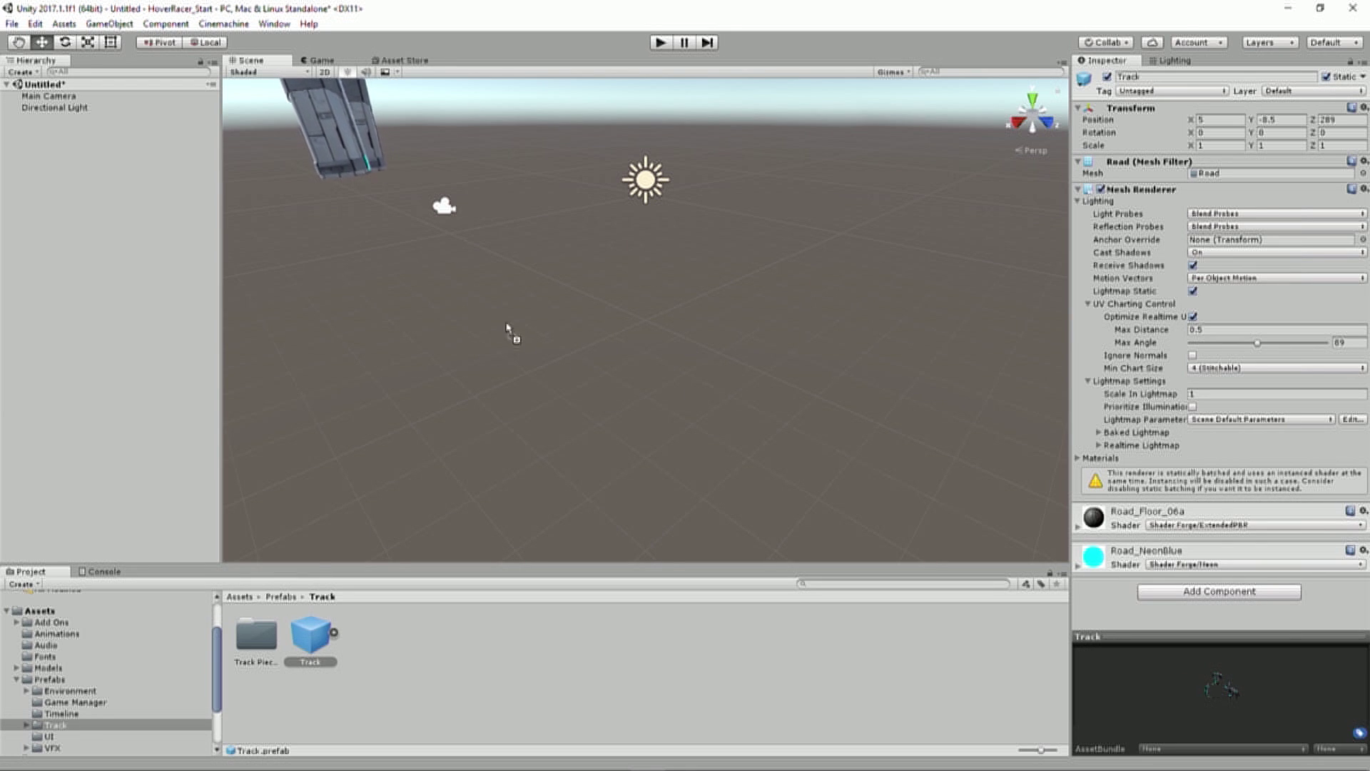
drag(508, 328, 438, 184)
drag(812, 138, 39, 146)
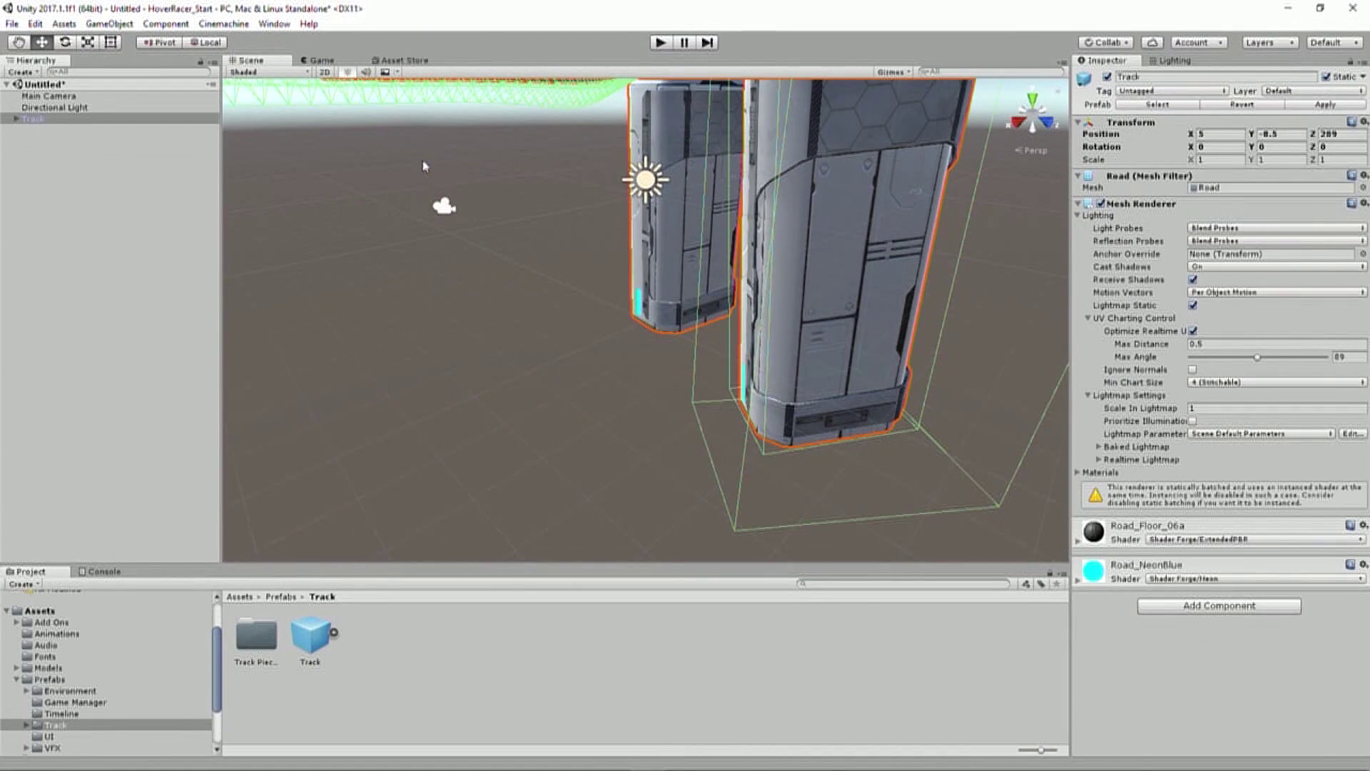
alt+drag(426, 165, 1151, 179)
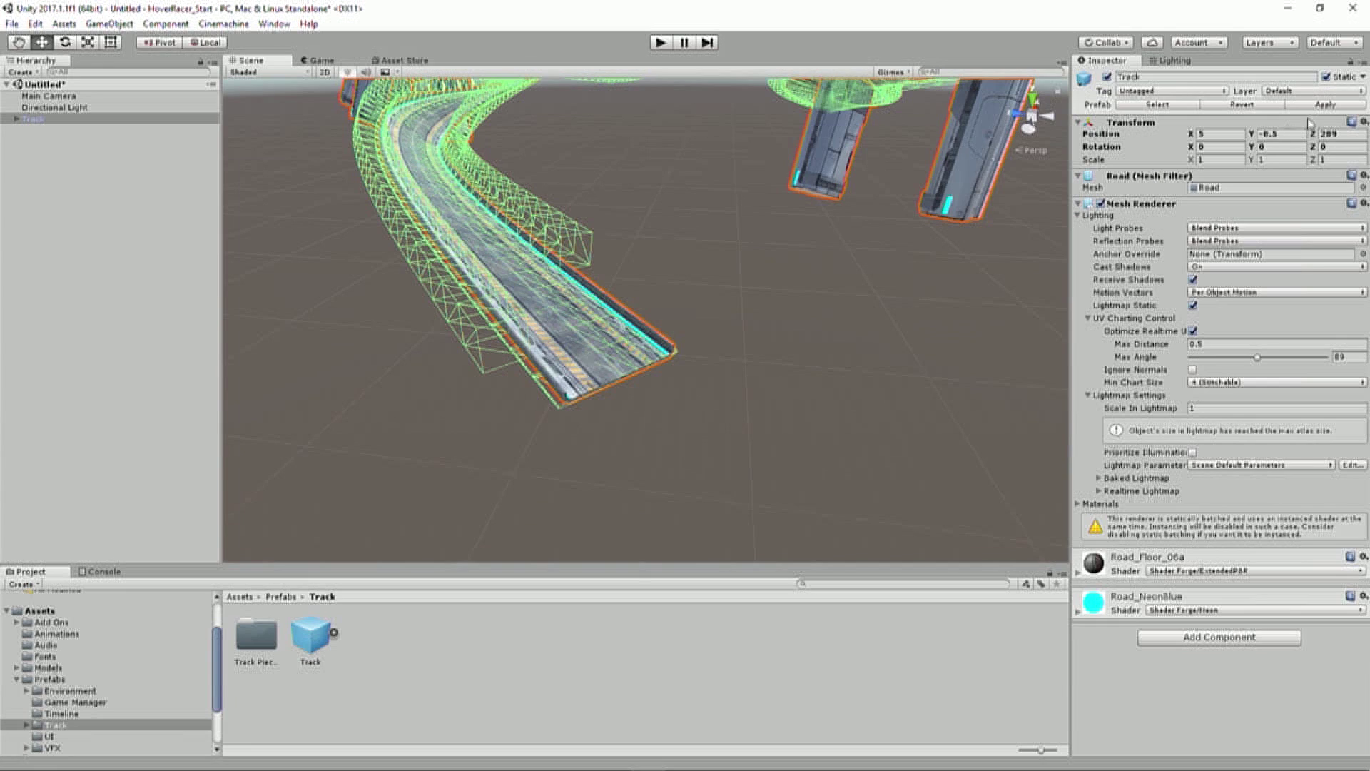
alt+drag(914, 295, 659, 297)
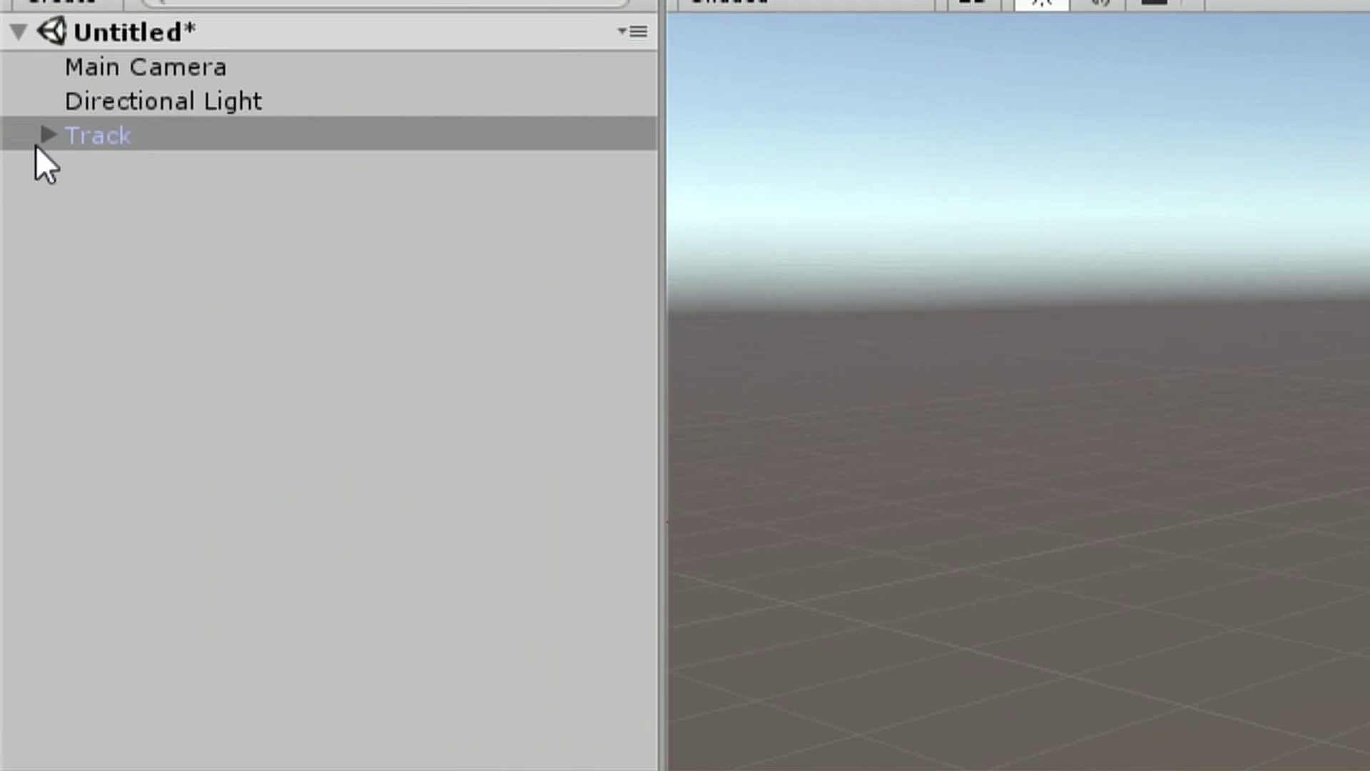
click(14, 119)
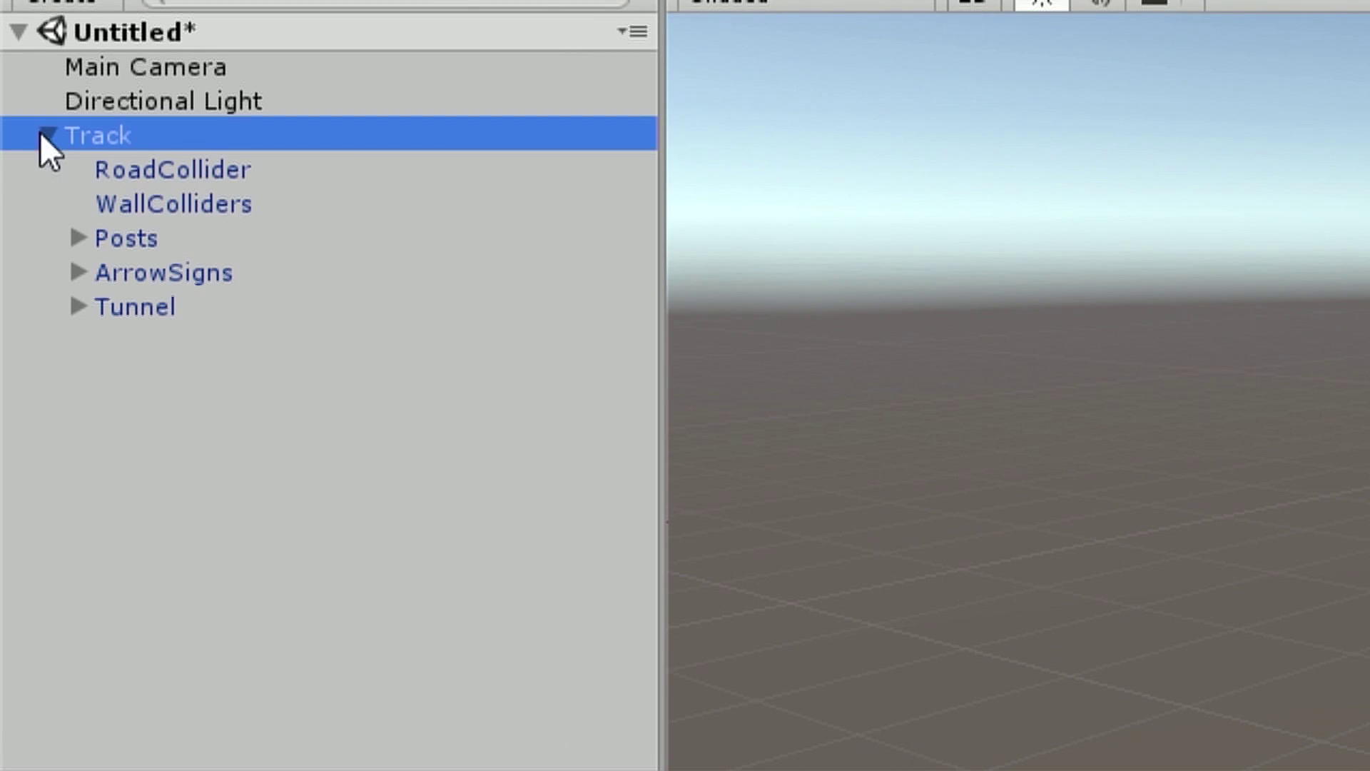
click(204, 182)
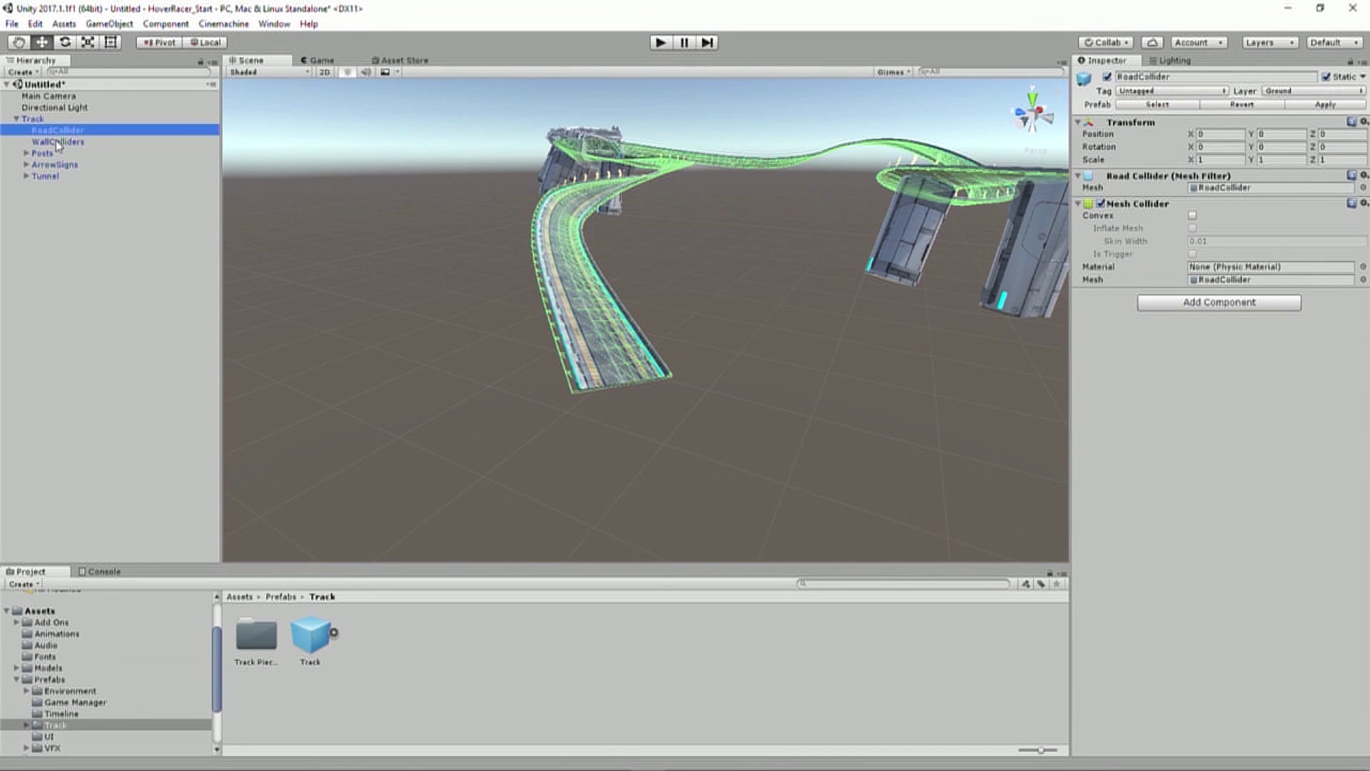
click(57, 142)
click(57, 130)
click(59, 142)
click(56, 154)
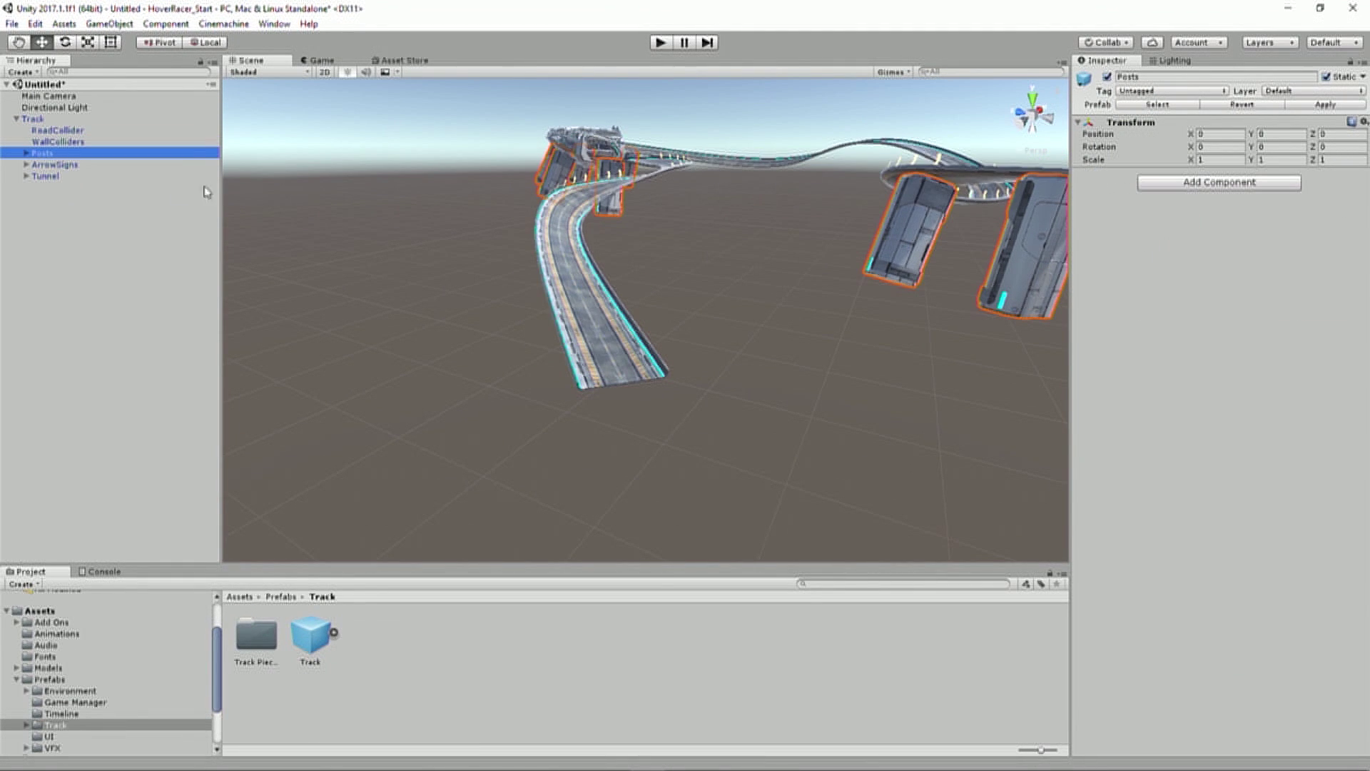
click(91, 167)
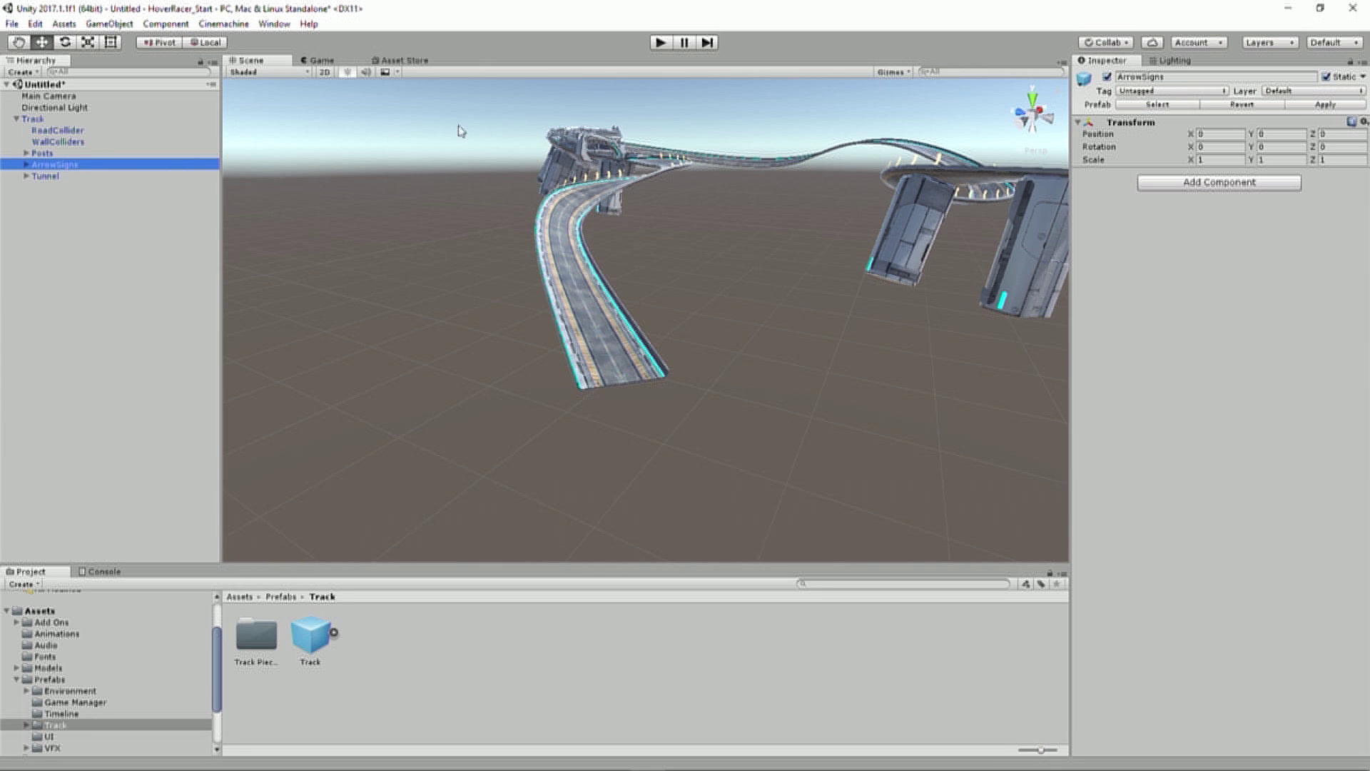
click(14, 120)
alt+drag(619, 242, 654, 216)
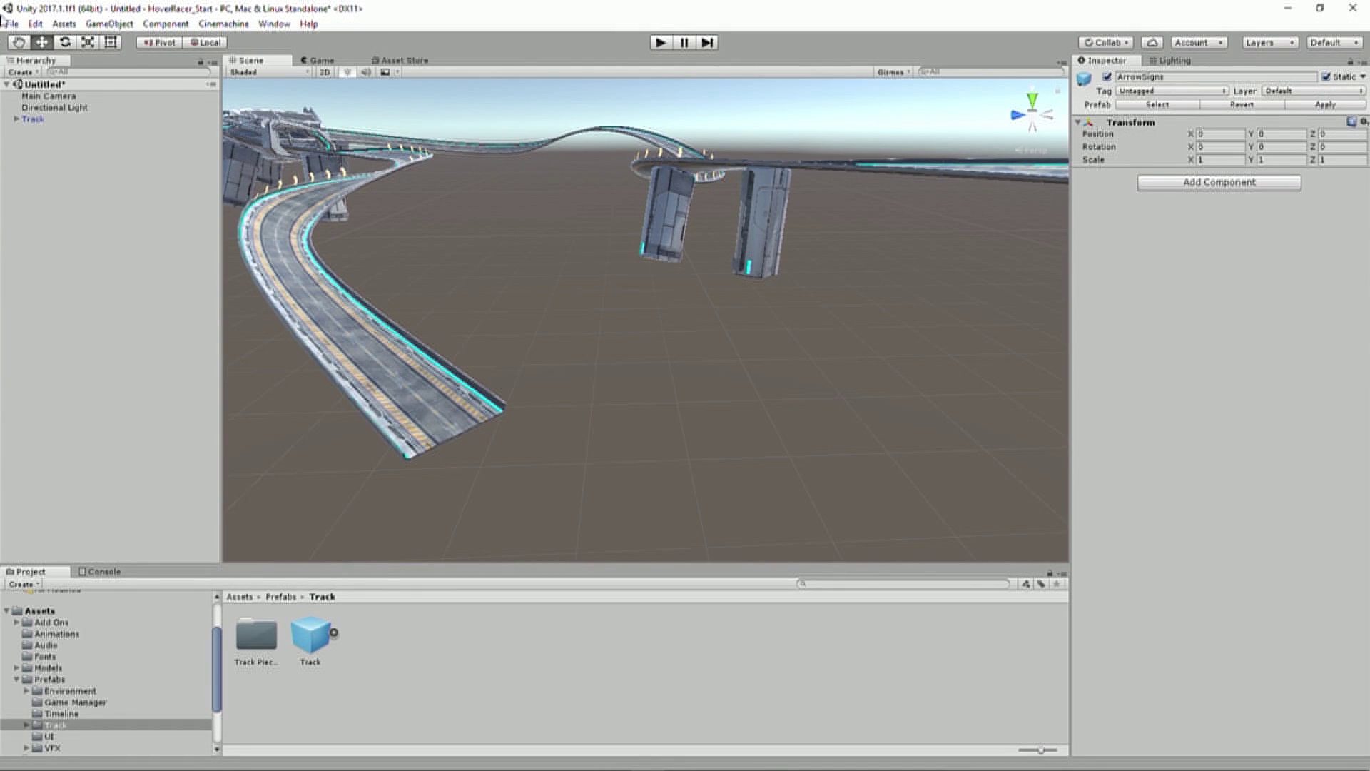
- Use File > Save Scenes to save the scene as 'Rocket' inside the Scenes folder
key(alt)
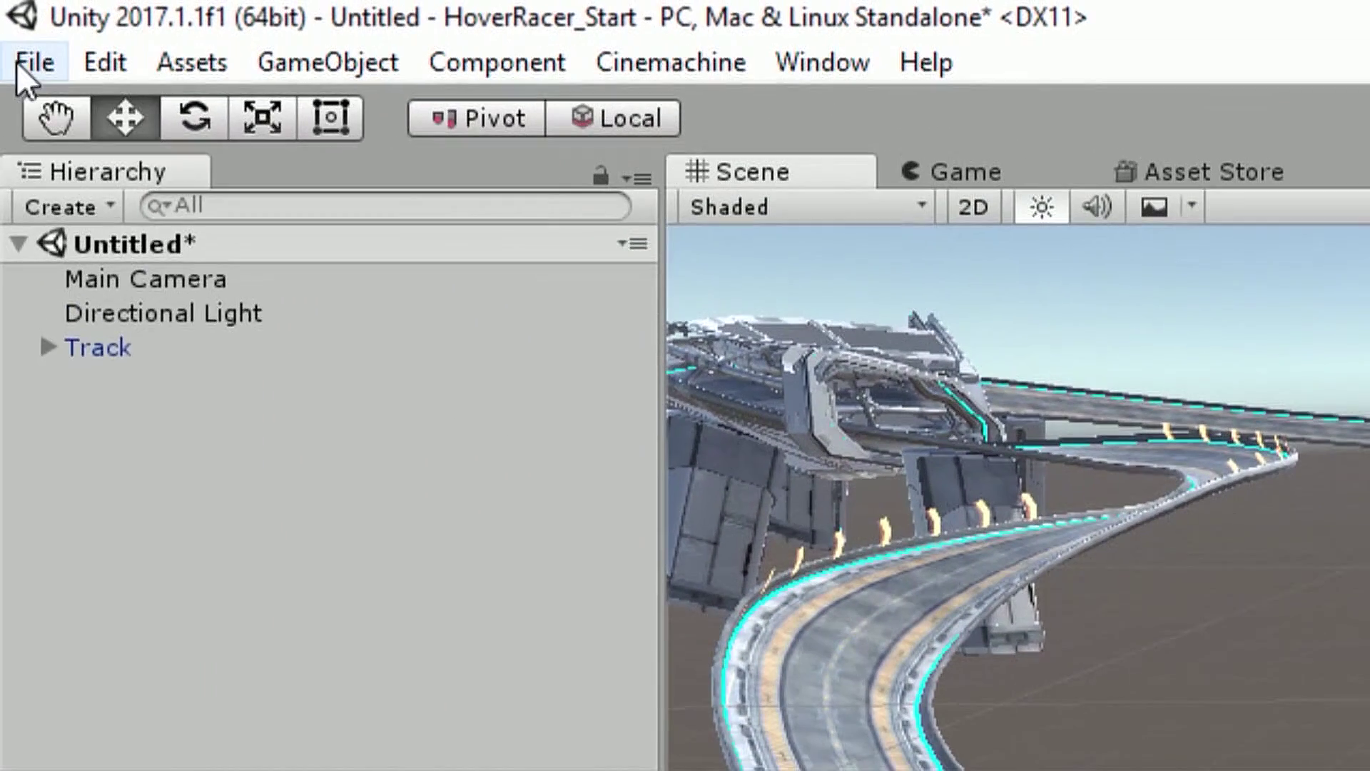
click(7, 23)
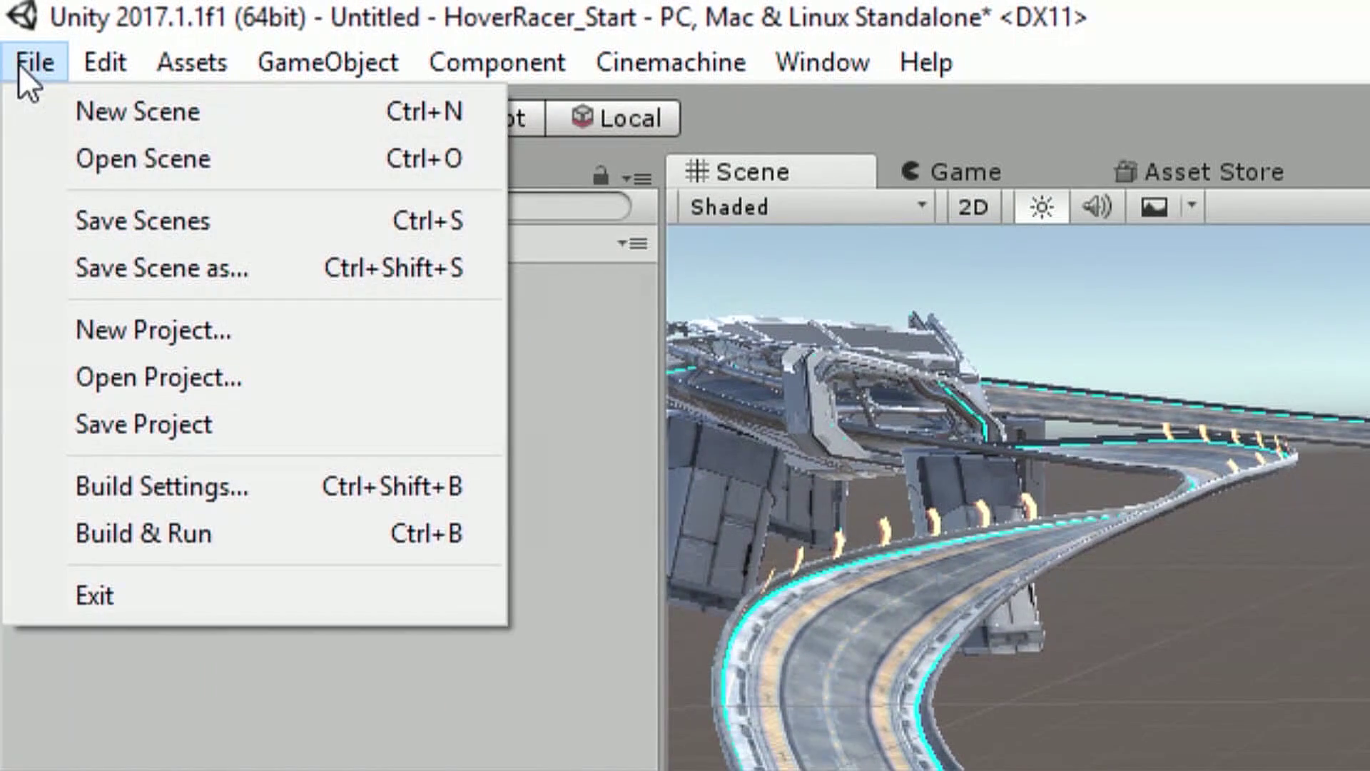
click(144, 221)
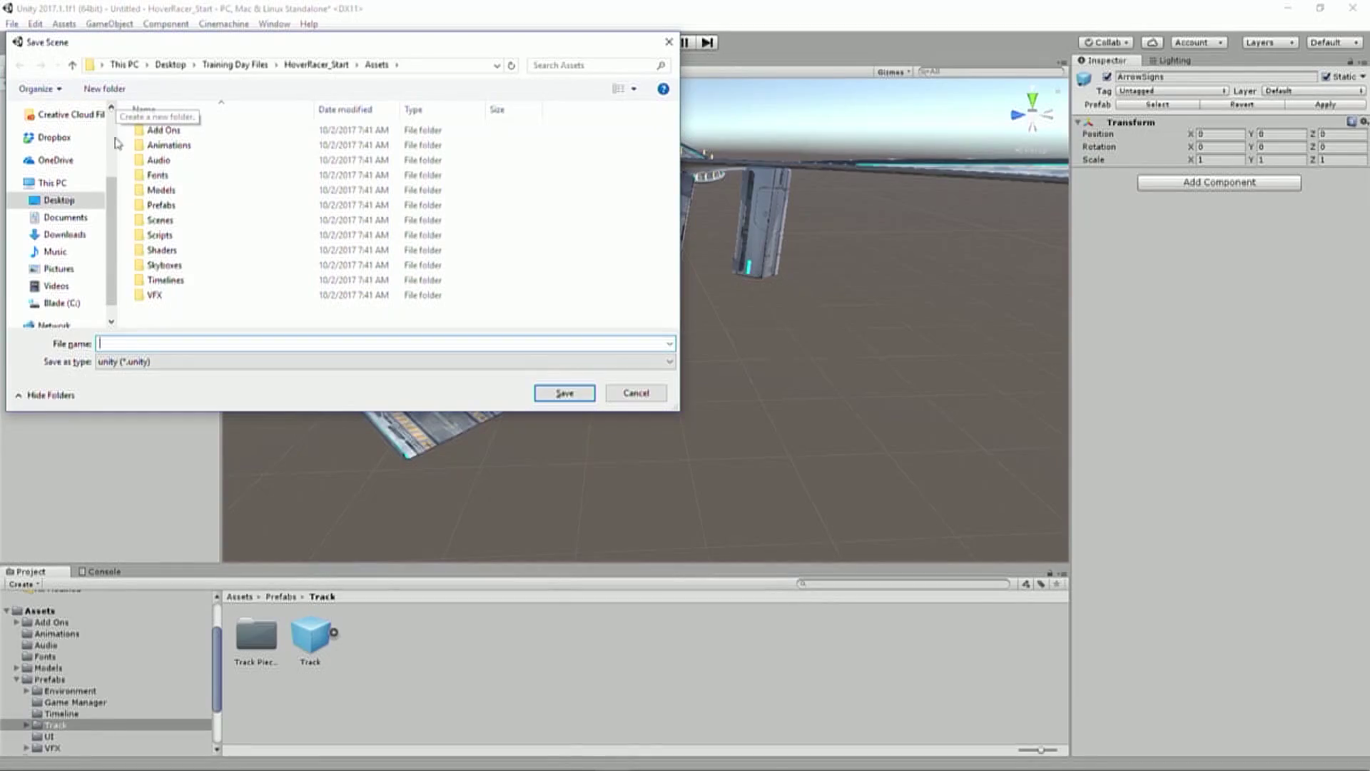
double_click(163, 220)
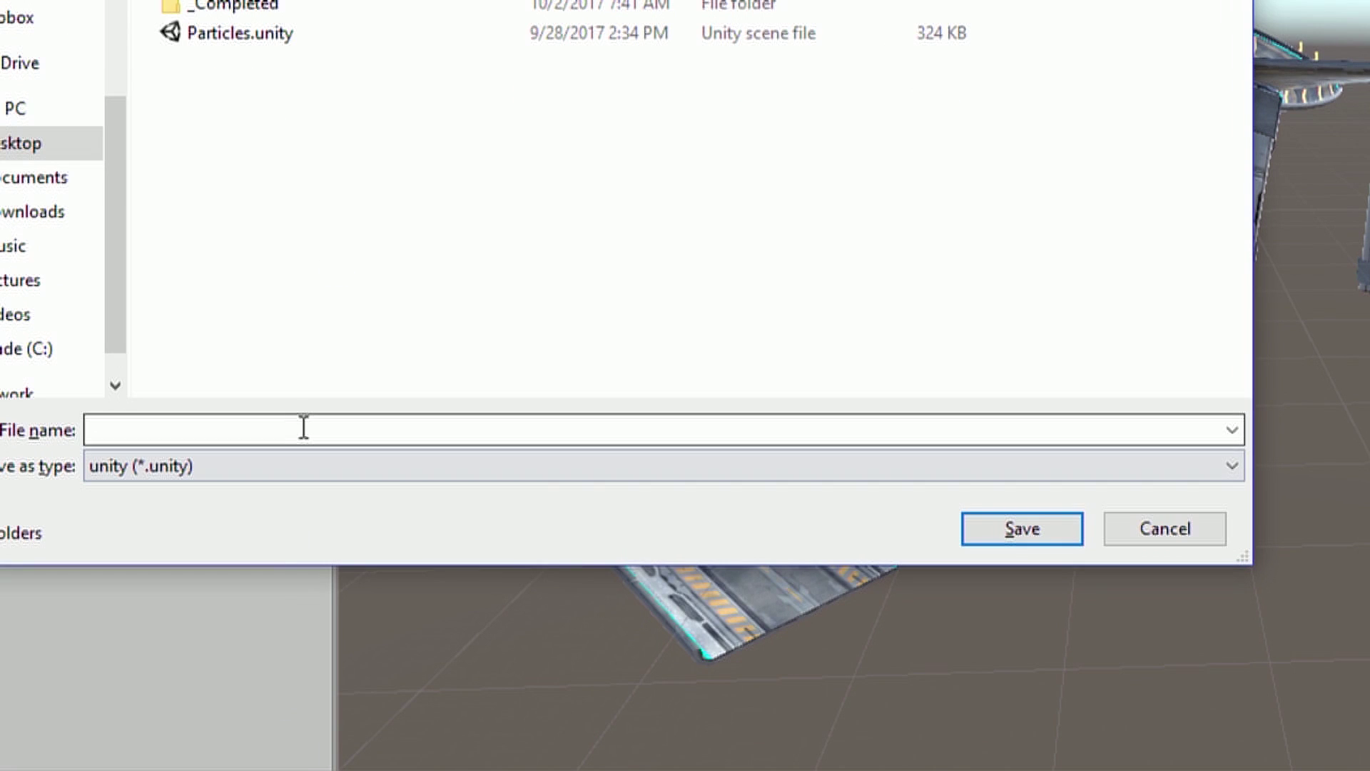
click(297, 504)
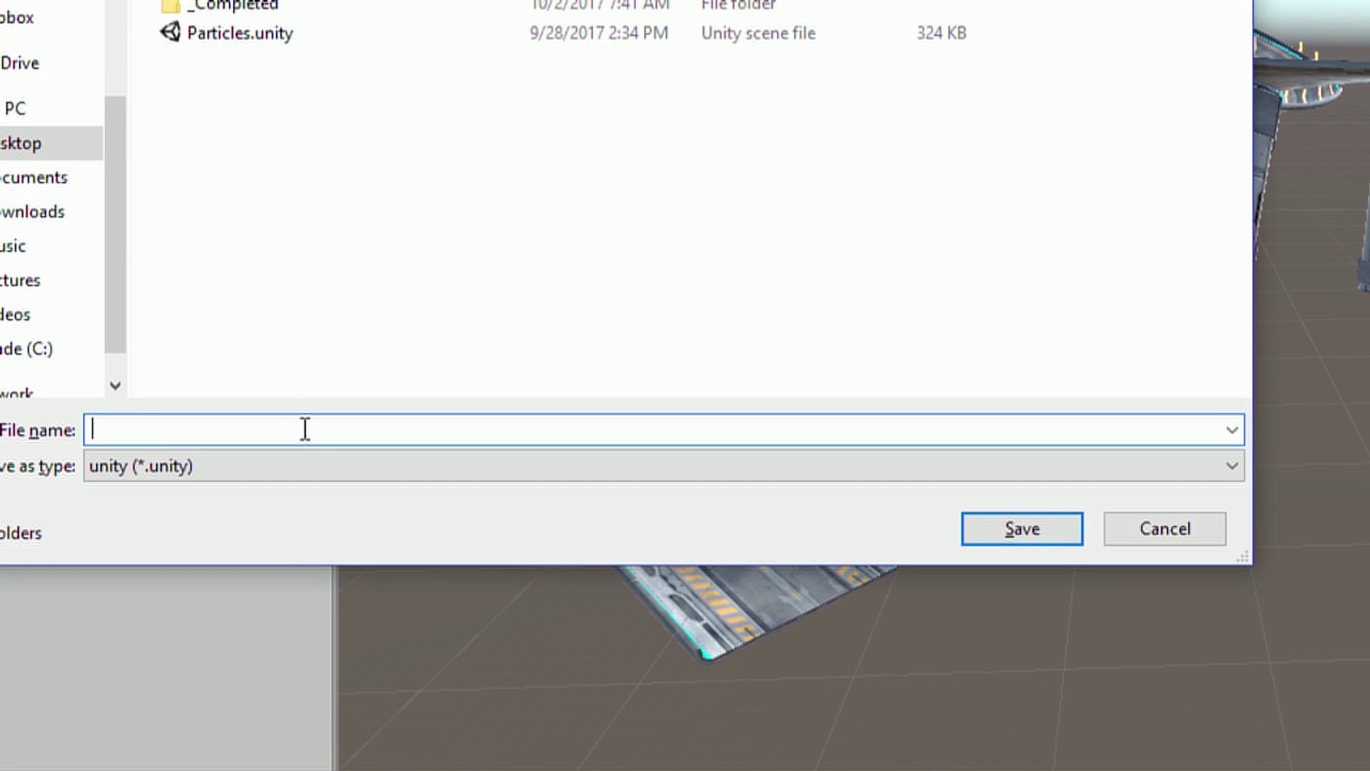
text(Rocket)
key(Return)
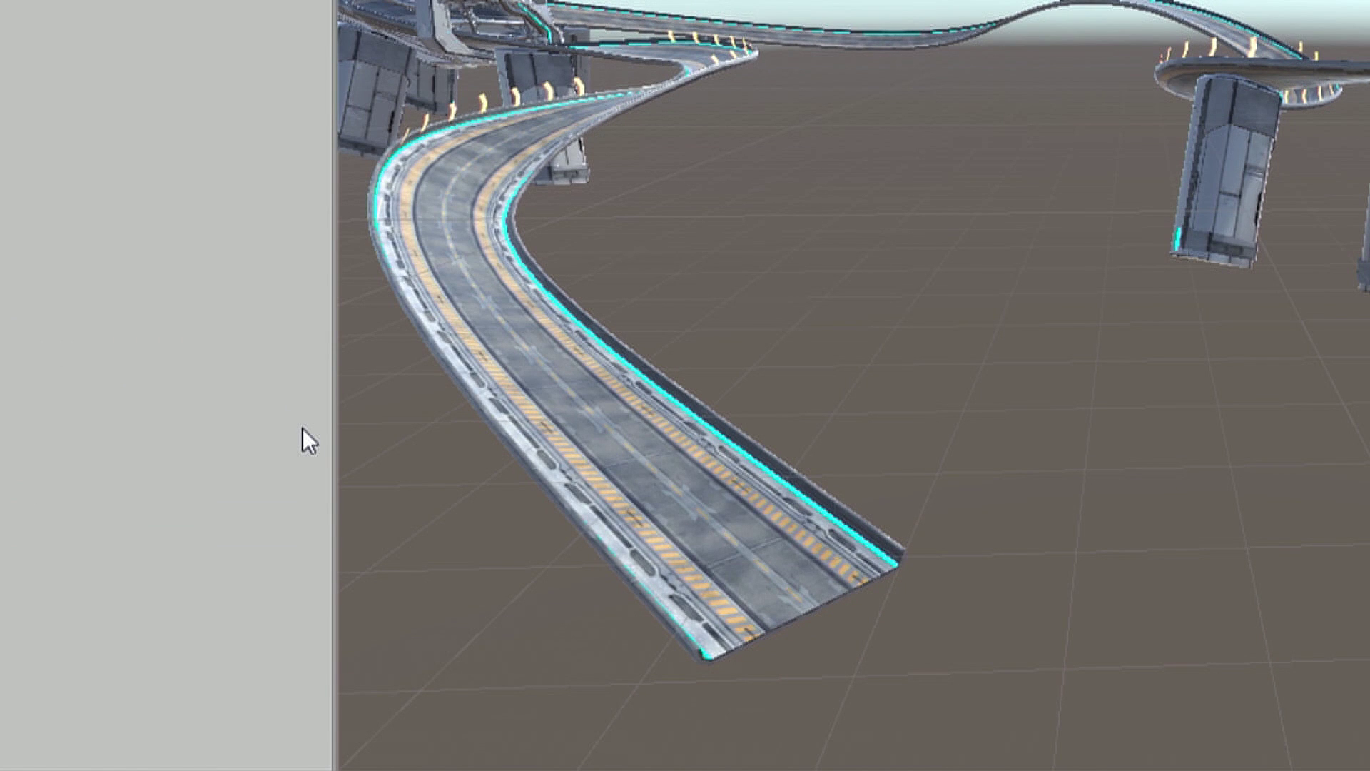